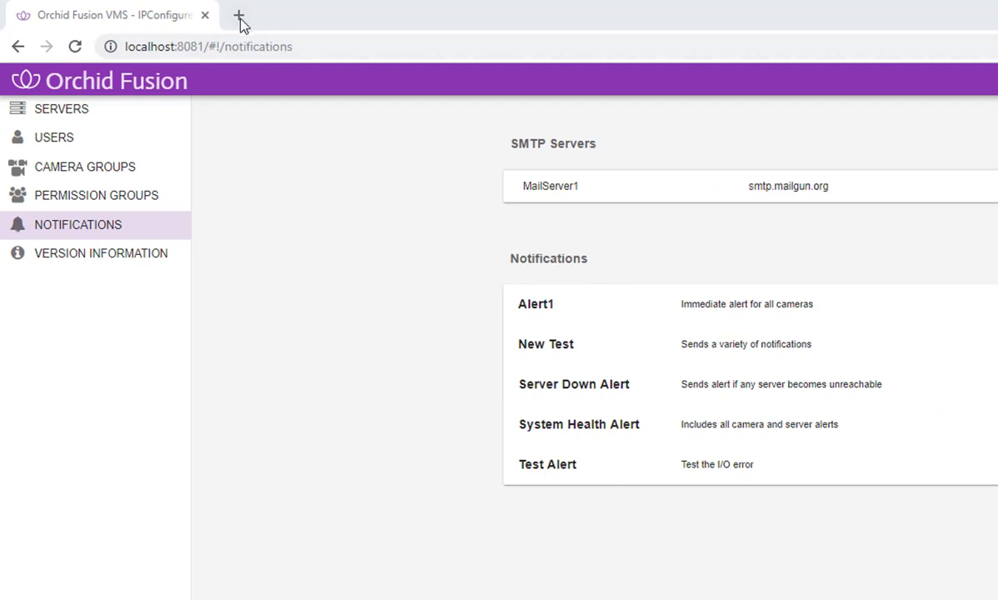
- In a new tab, search Google for 'mailgun' and scroll down to Mailgun's SMTP Services result
left_click(239, 17)
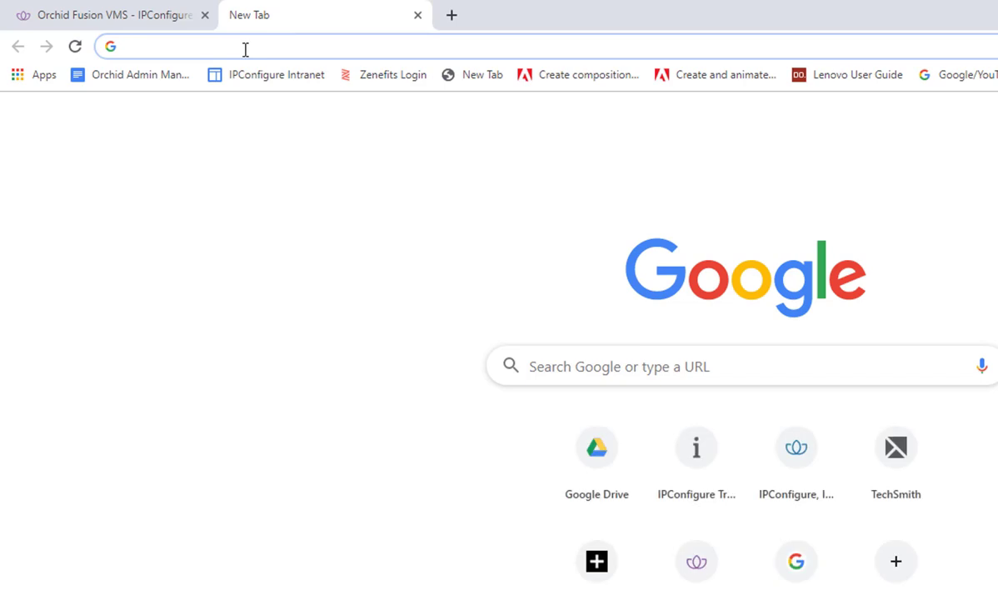
left_click(562, 367)
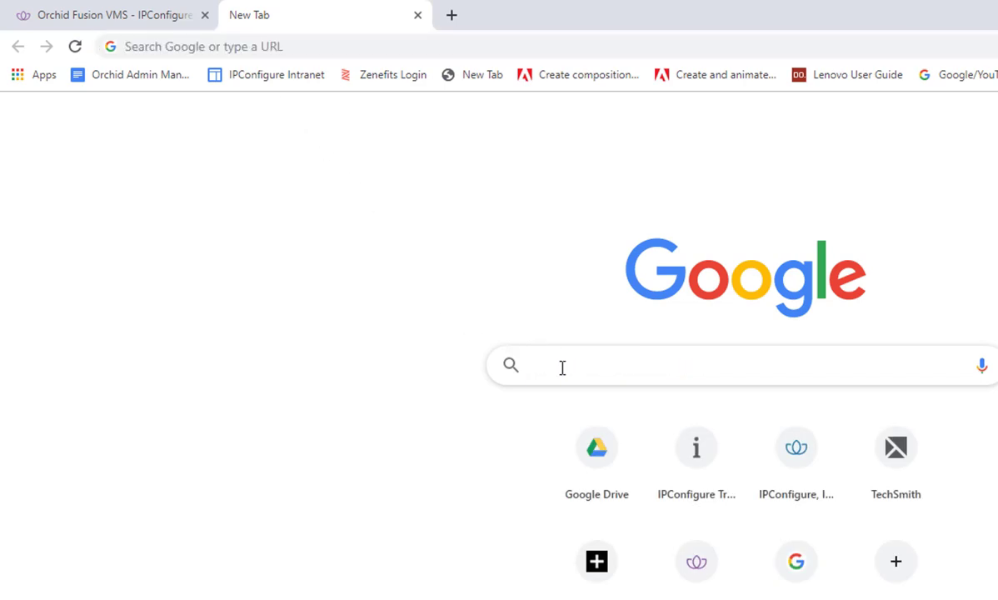
type("mailgun")
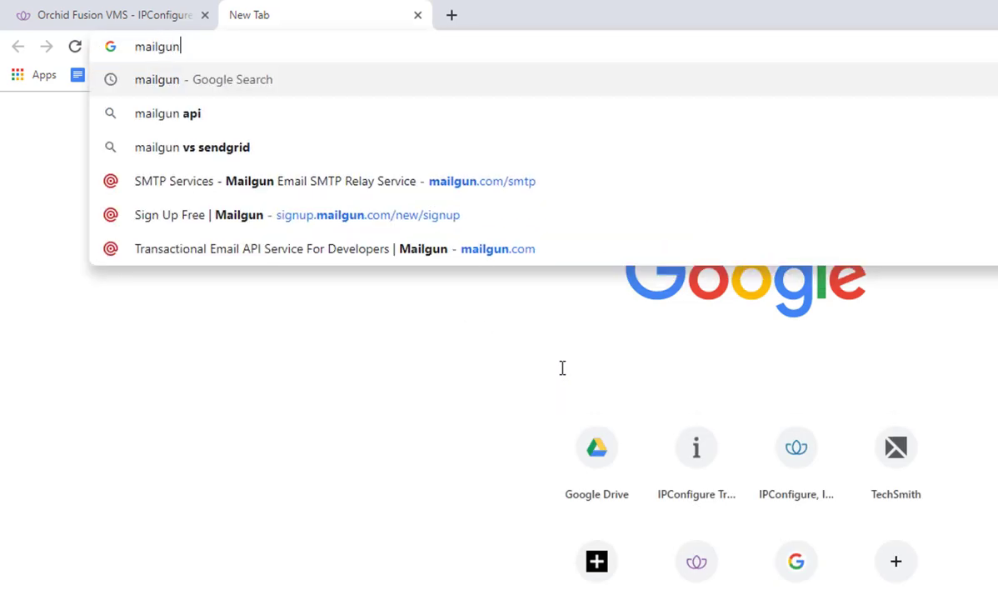
key("Return")
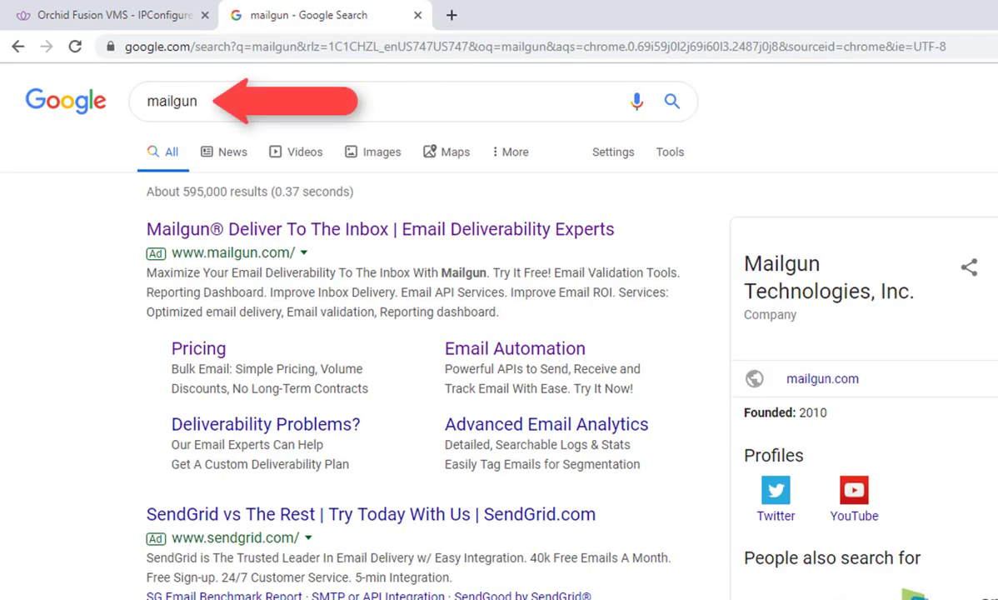
scroll(562, 367, "down", 2)
scroll(499, 350, "down", 3)
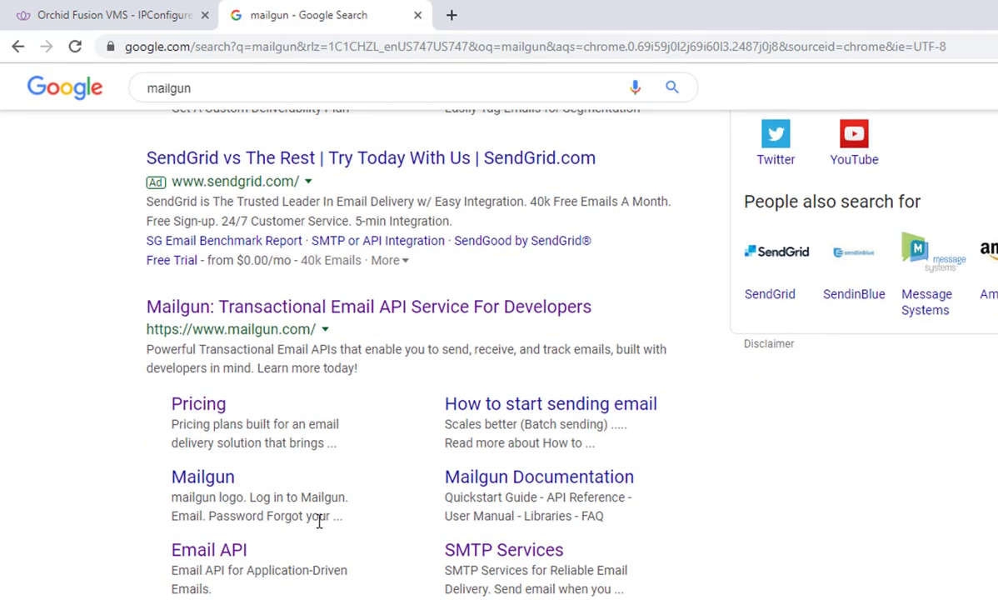
- Open Mailgun's free signup form and enter the full name and company IPConfigure
left_click(512, 556)
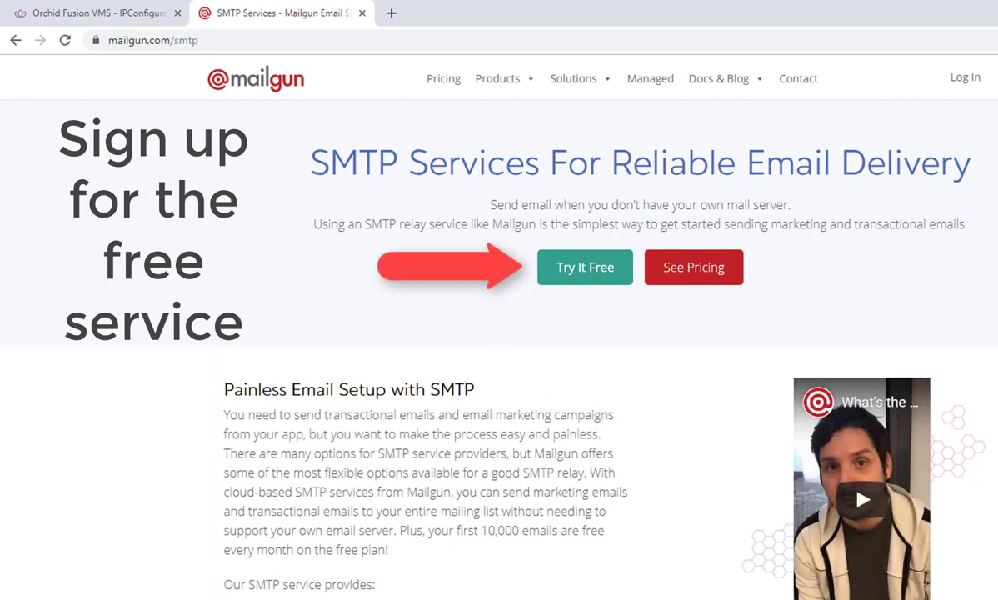
left_click(604, 276)
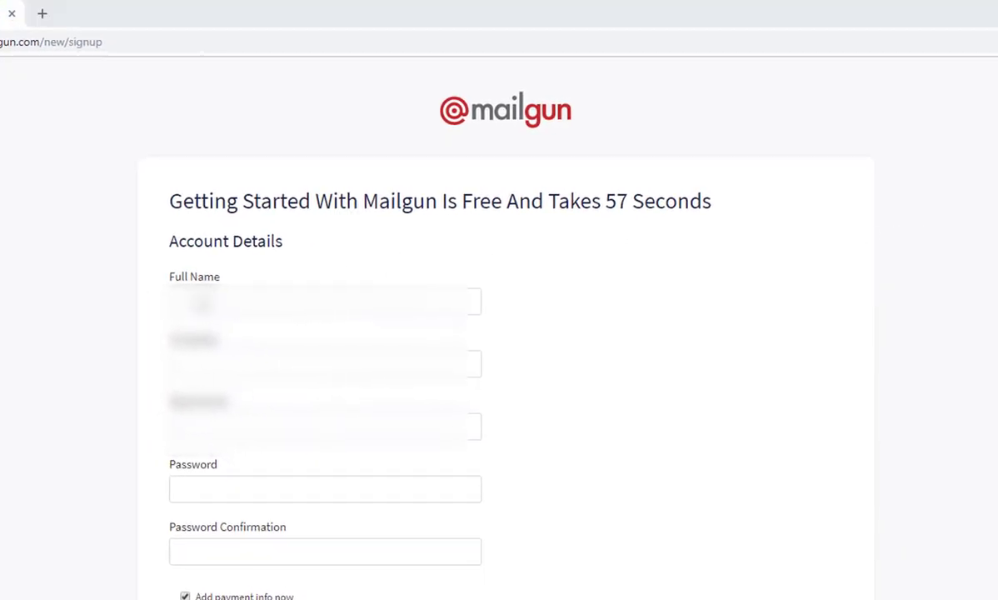
left_click(230, 298)
type("John Doe")
key("Tab")
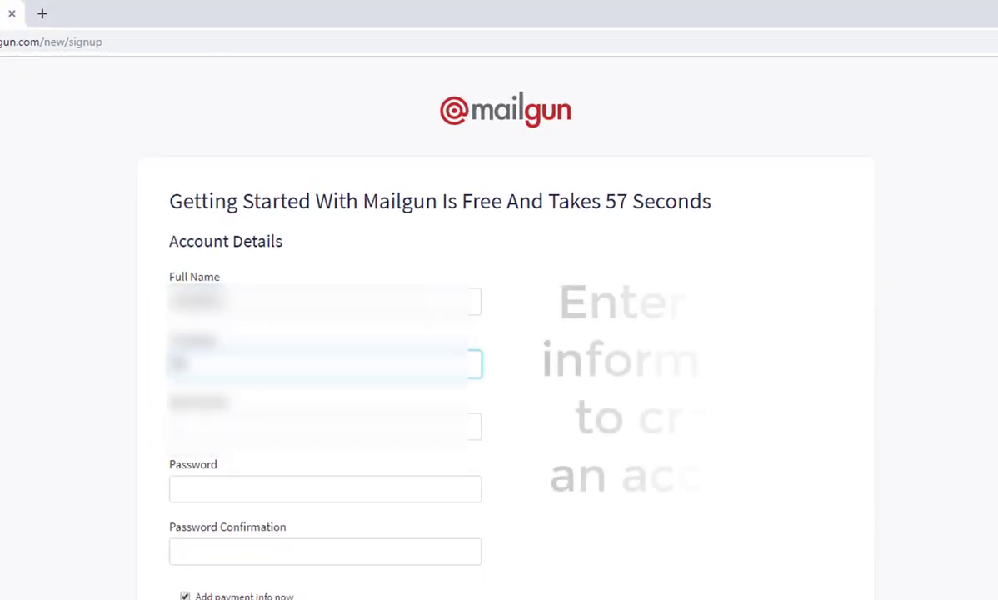
type("IPConfigure")
- Enter the work e-mail address, the account password and its confirmation
key("Tab")
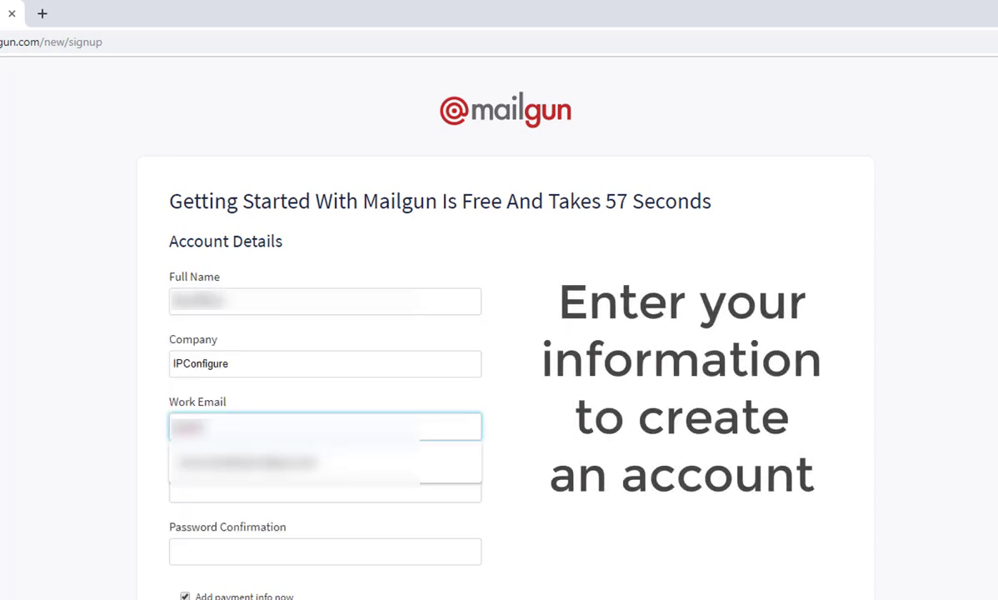
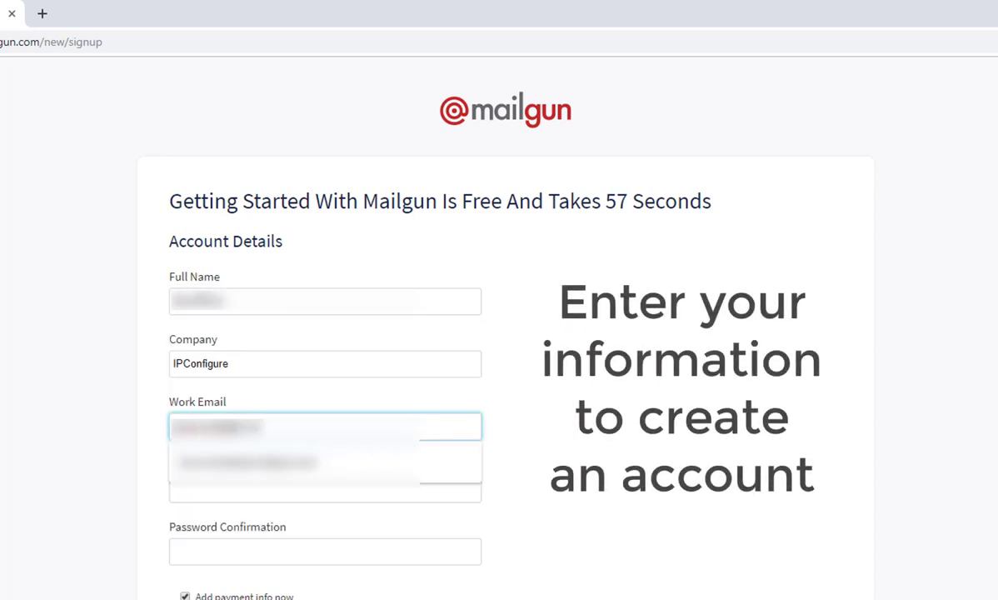
key("Tab")
type("•••••••••••")
key("Tab")
type("•••••••••••")
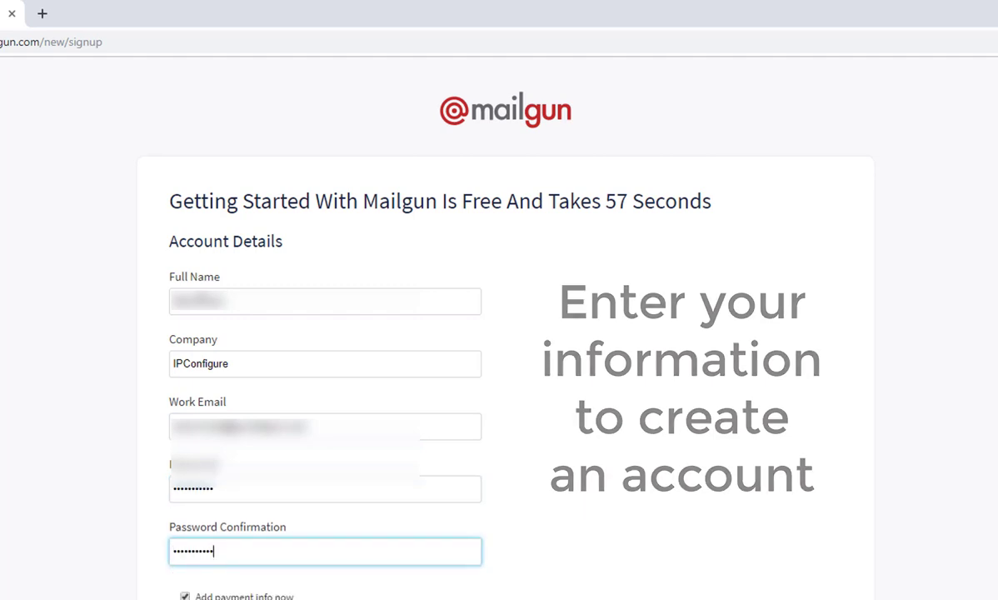
scroll(588, 484, "down", 5)
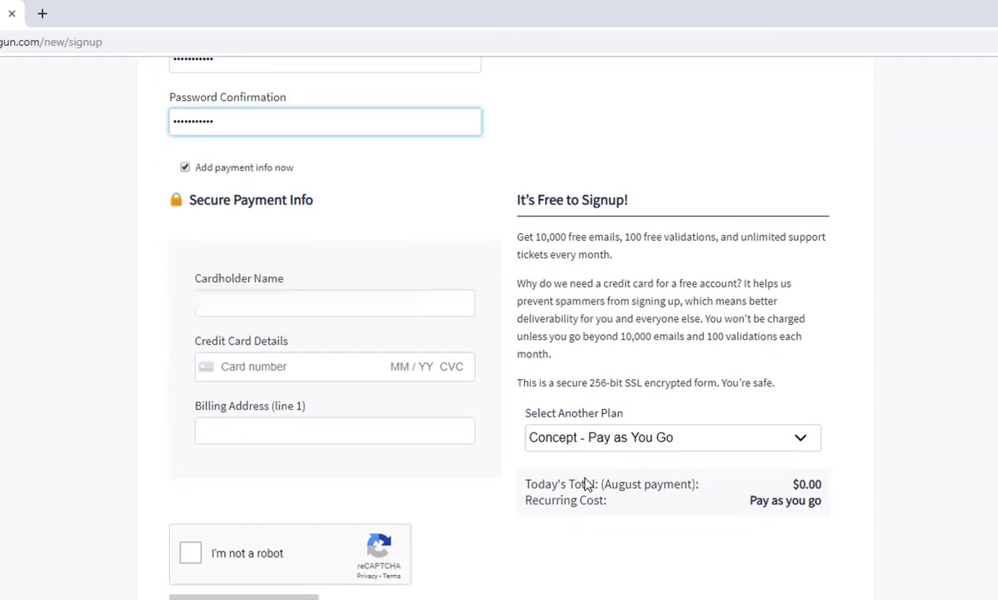
- Enter the cardholder name and card details in the payment section
left_click(358, 305)
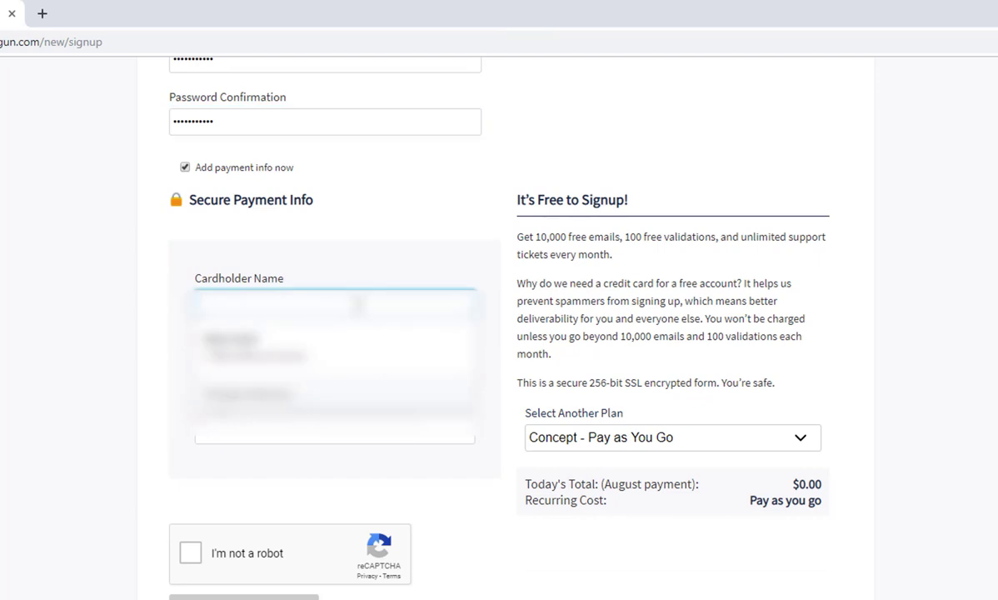
type("••••••••••")
key("Tab")
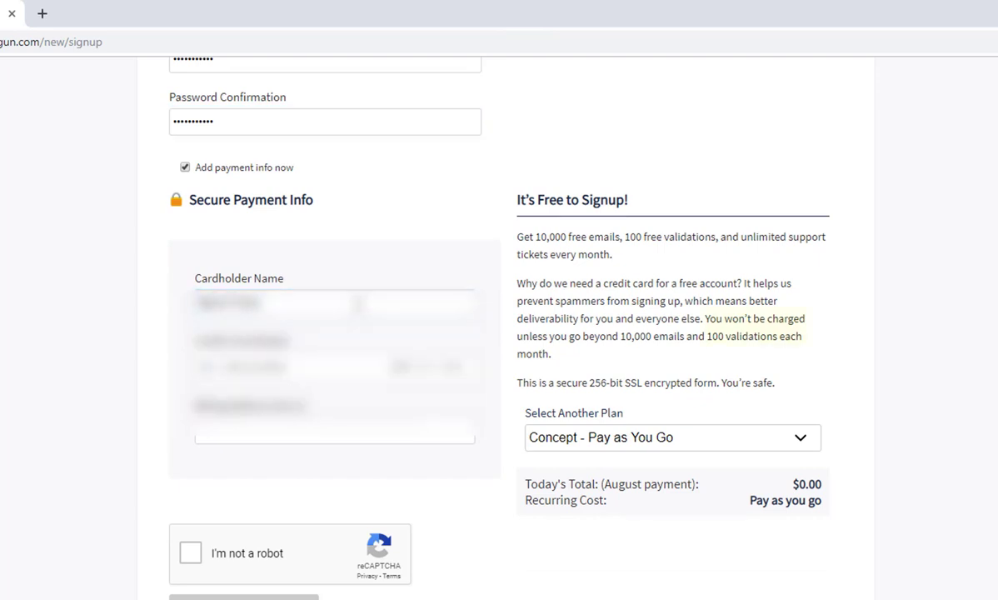
type("••••••••••••••")
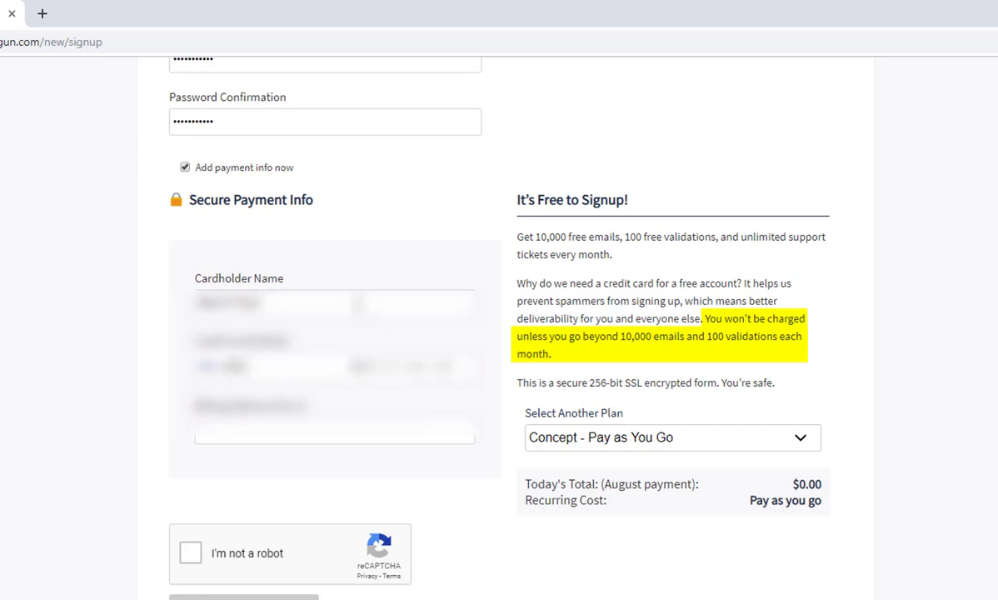
type("••")
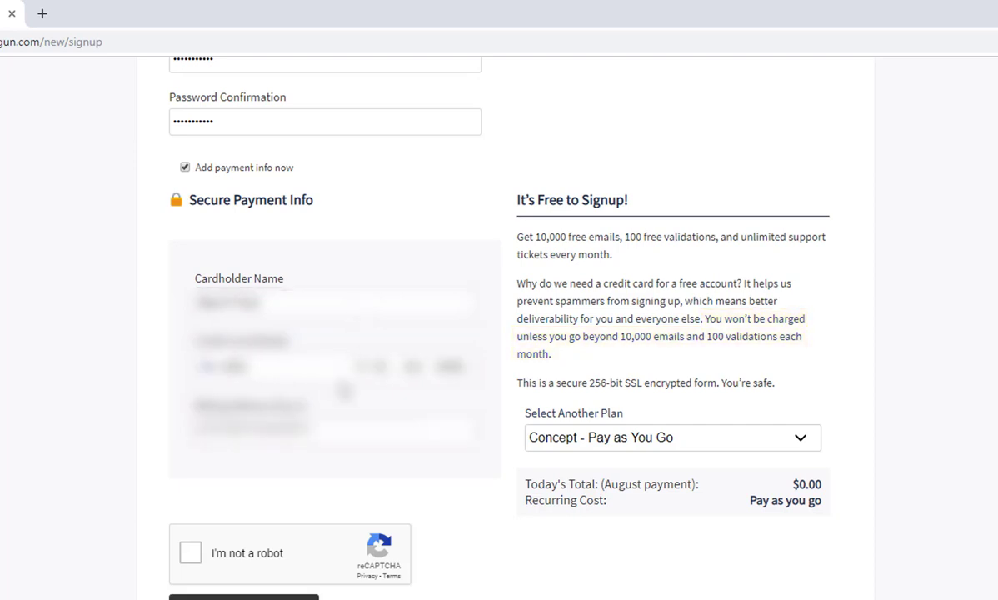
- Pass the robot check, keep the Concept - Pay as You Go plan, and create the account
left_click(188, 553)
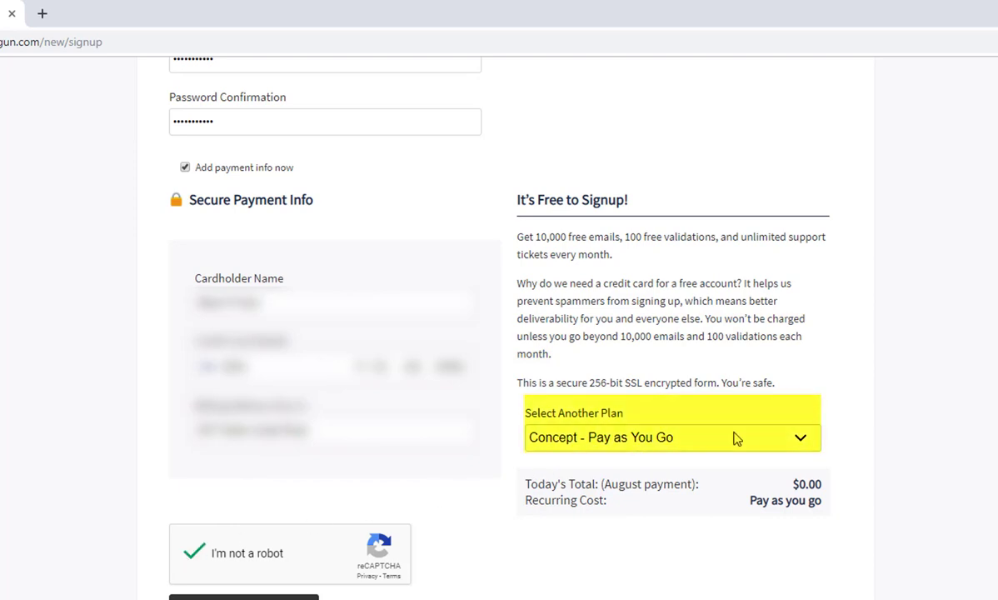
left_click(804, 439)
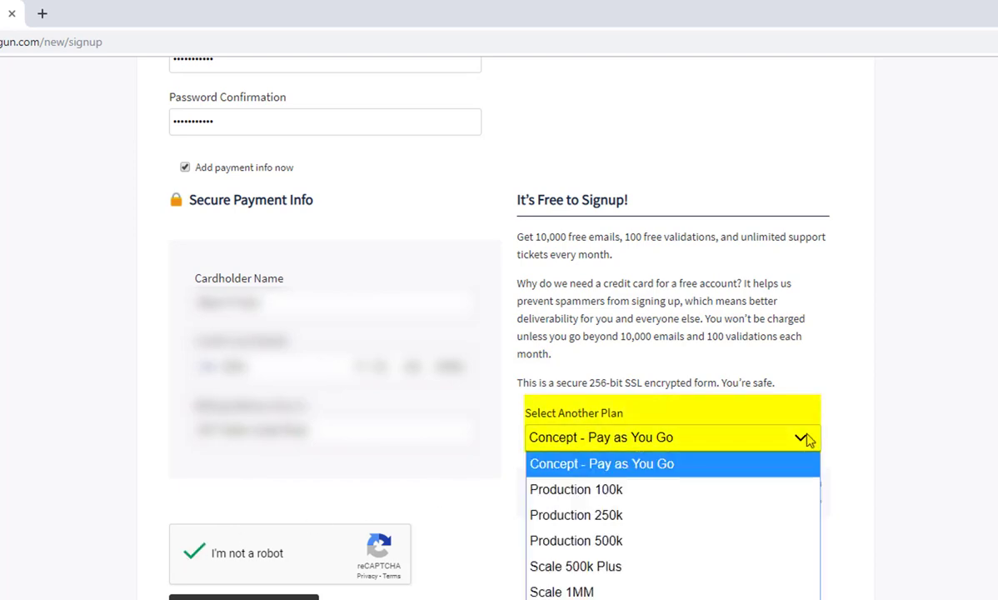
left_click(804, 439)
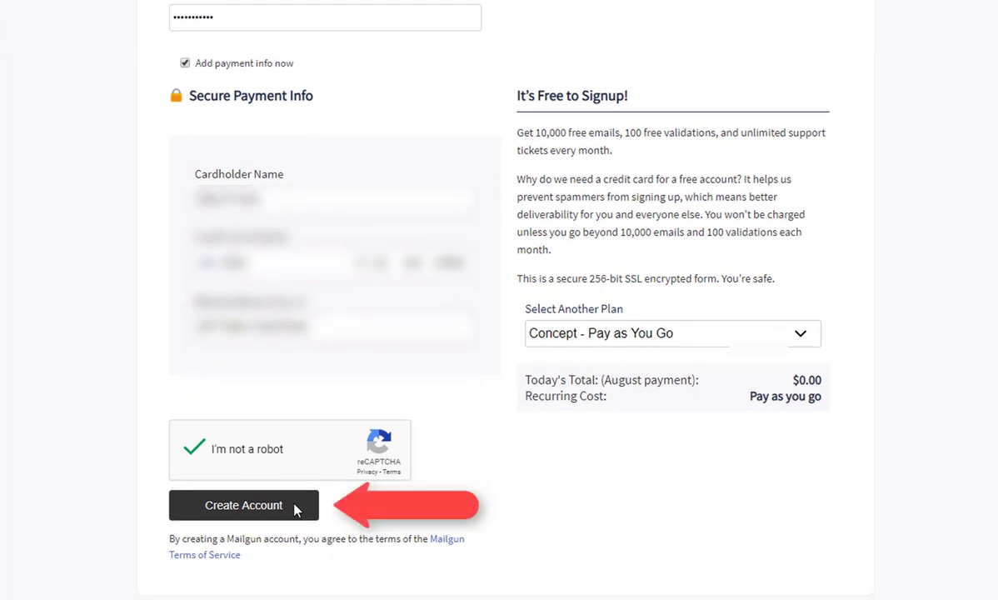
left_click(294, 505)
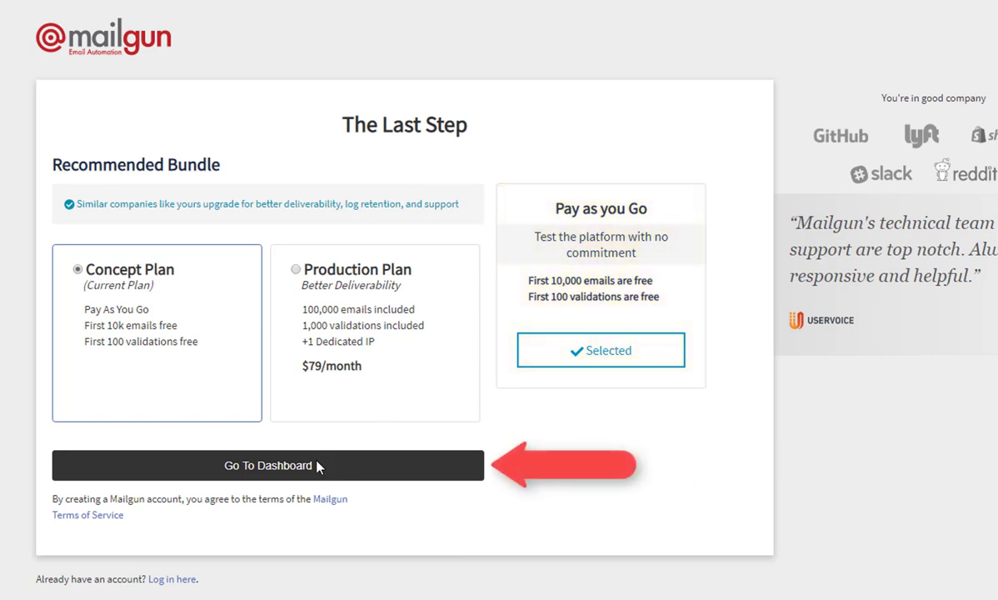
- On The Last Step page, keep the Concept Plan and go to the dashboard
left_click(287, 466)
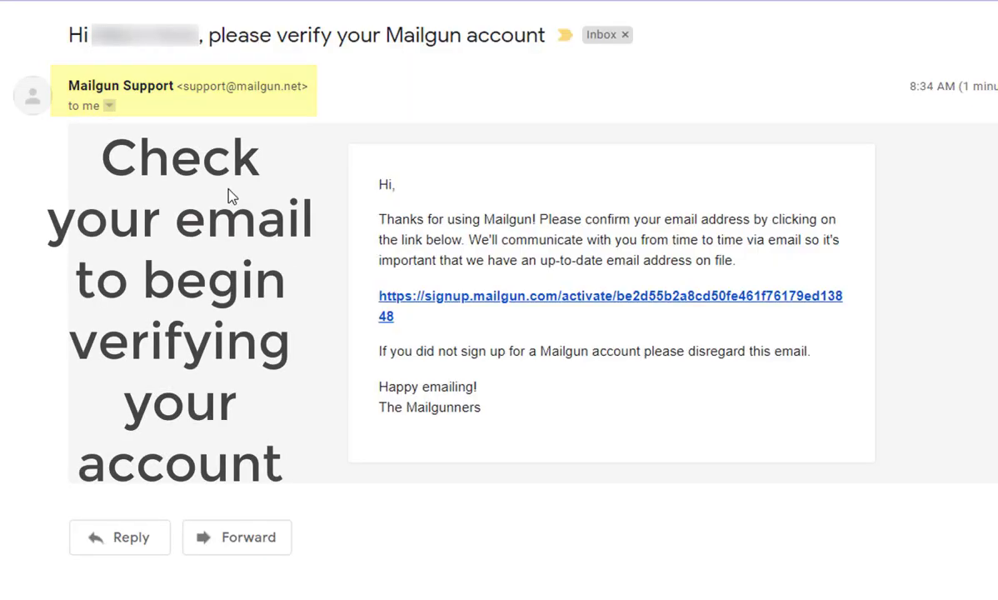
- Follow the activation link in Mailgun's verification email in Gmail
left_click(522, 298)
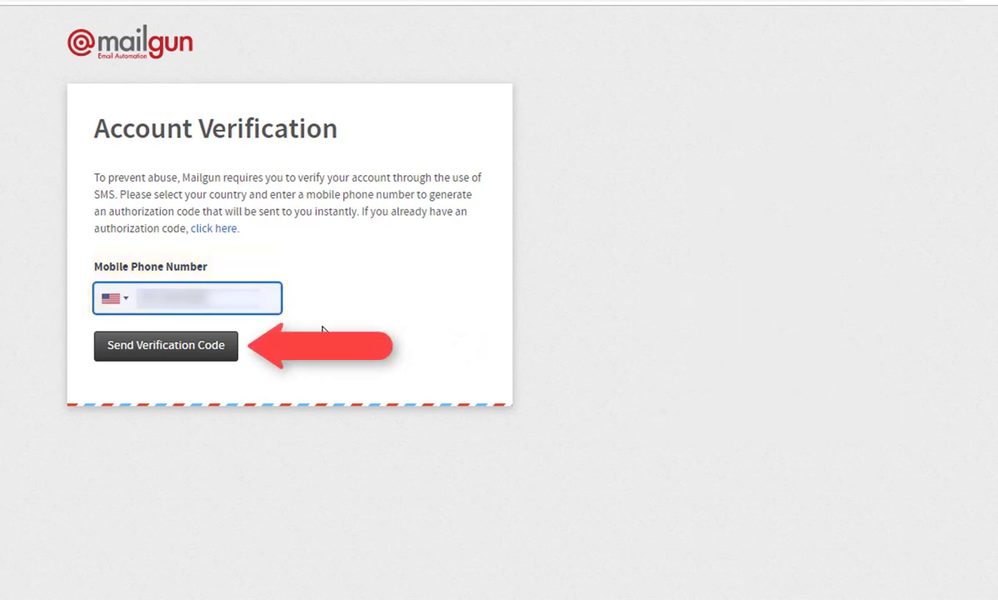
- Request an SMS code to the mobile number, then enter and validate the received code
left_click(160, 347)
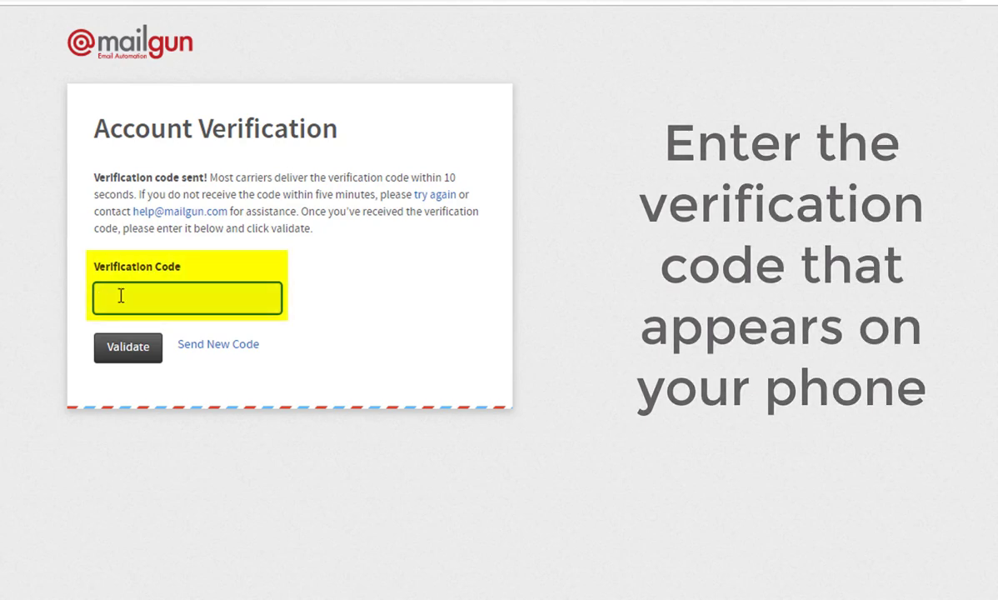
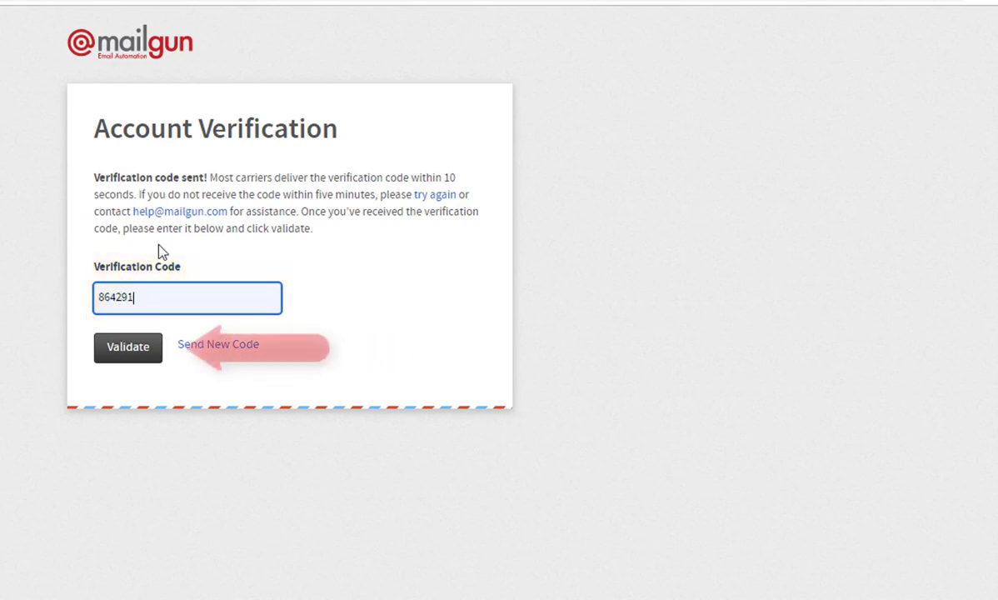
left_click(125, 349)
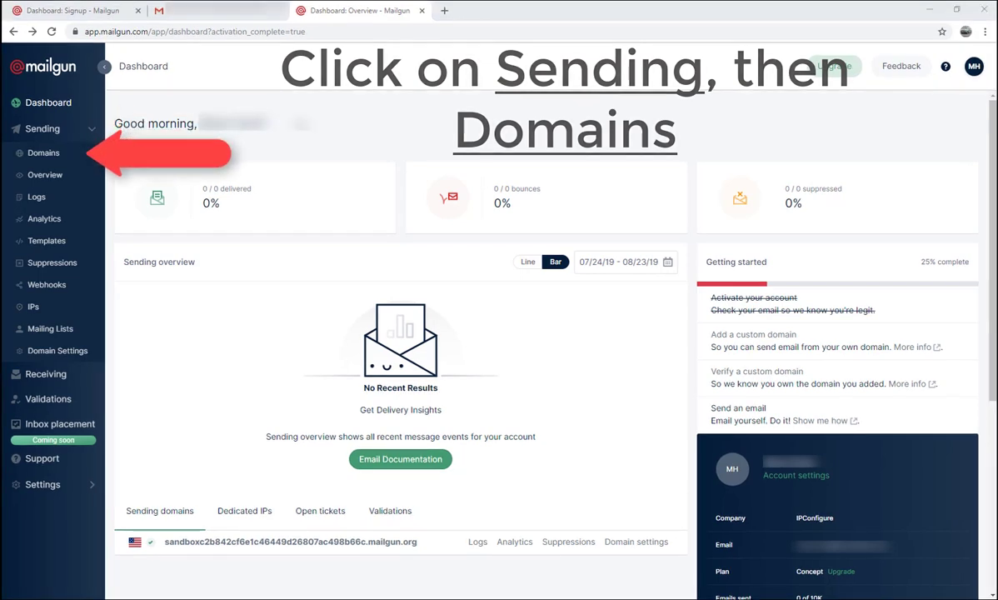
- Open the sandbox domain's overview from the sending domains list and choose SMTP sending
left_click(46, 154)
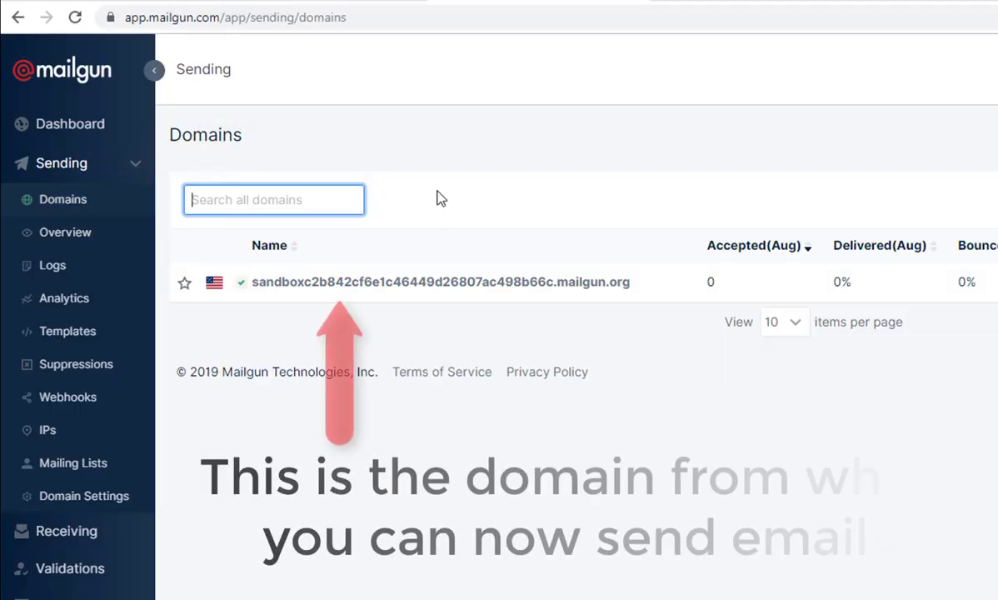
left_click(424, 284)
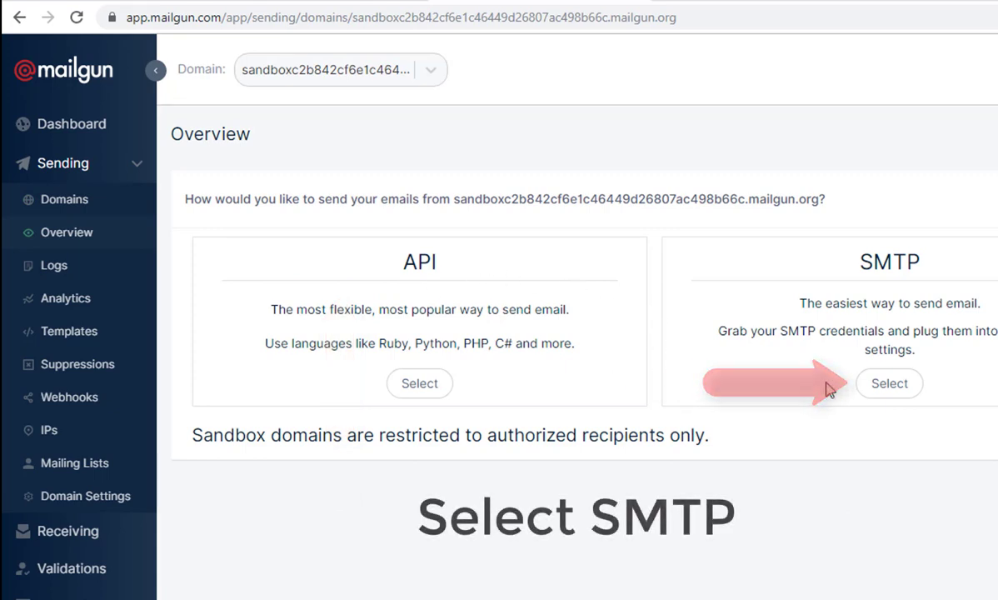
left_click(892, 385)
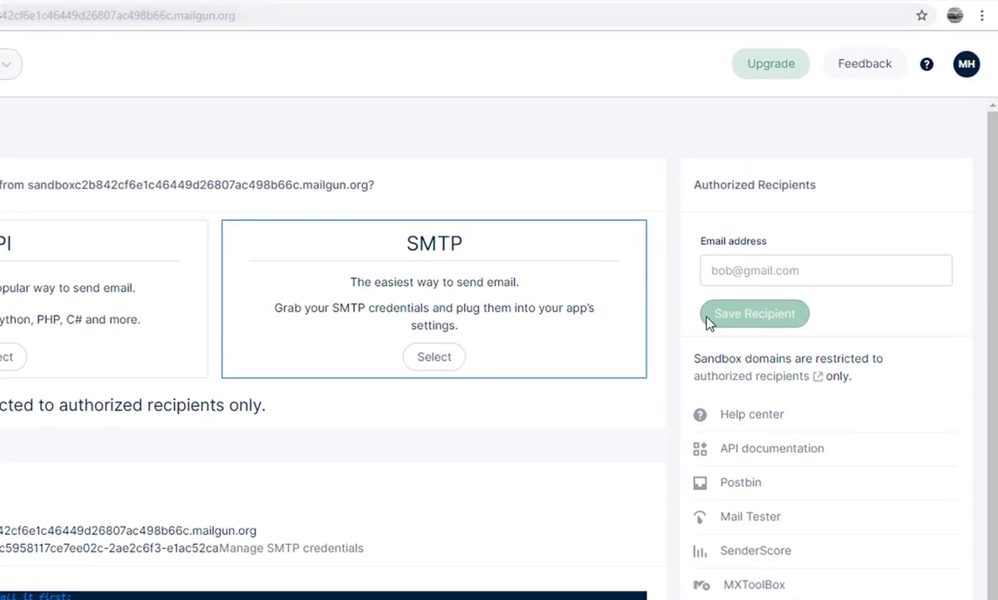
- Enter your e-mail address and save it as an authorized recipient
left_click(718, 267)
type("...")
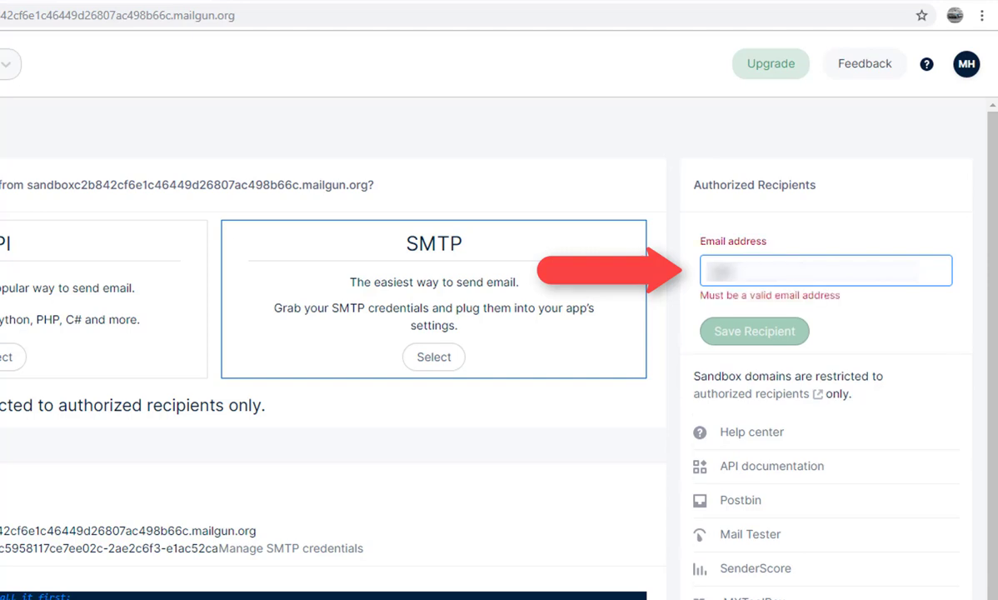
type("...")
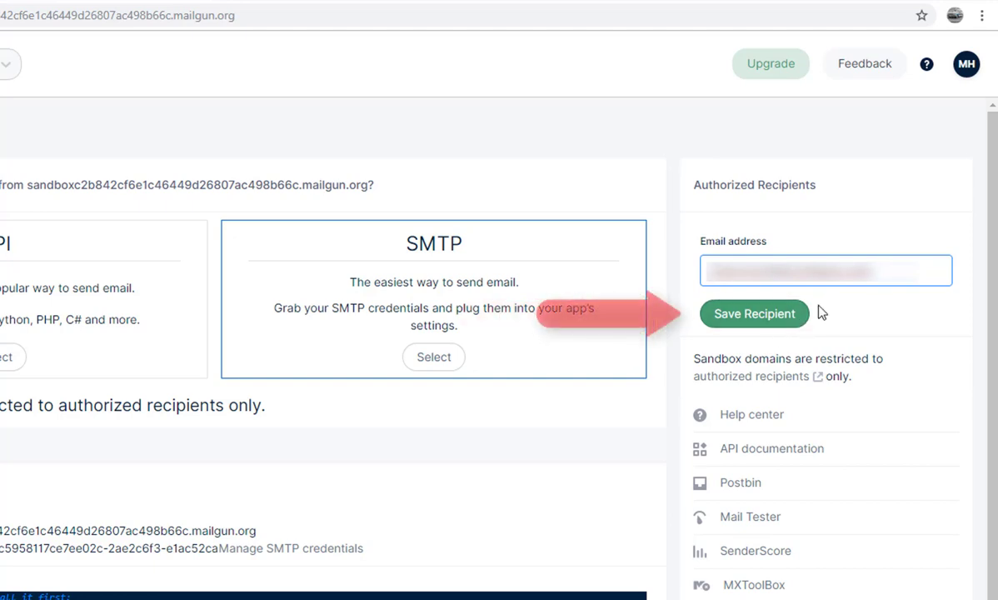
left_click(779, 317)
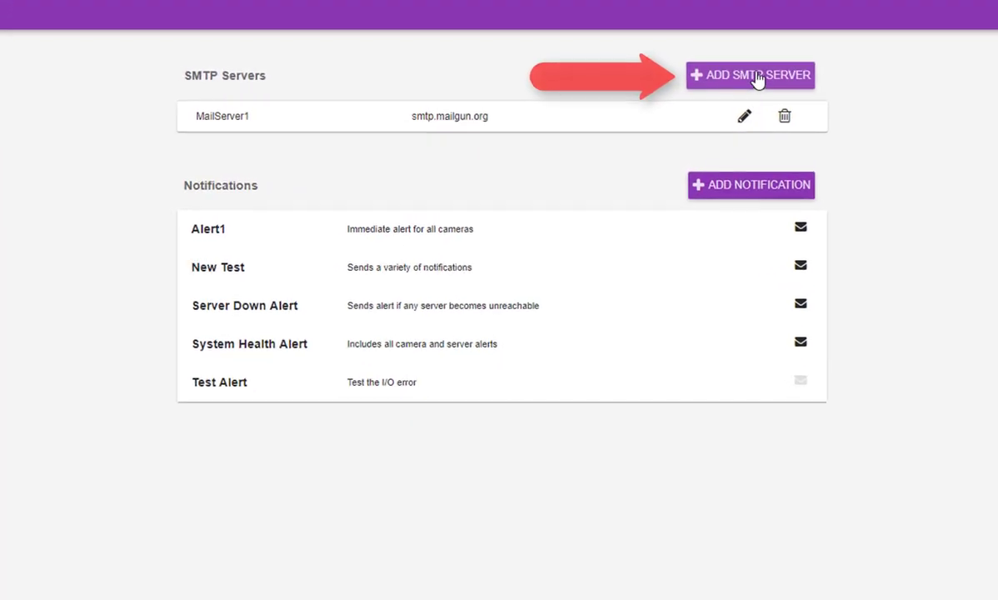
- Add an SMTP server named 'New Sample Server' with address smtp.mailgun.org:587
left_click(757, 79)
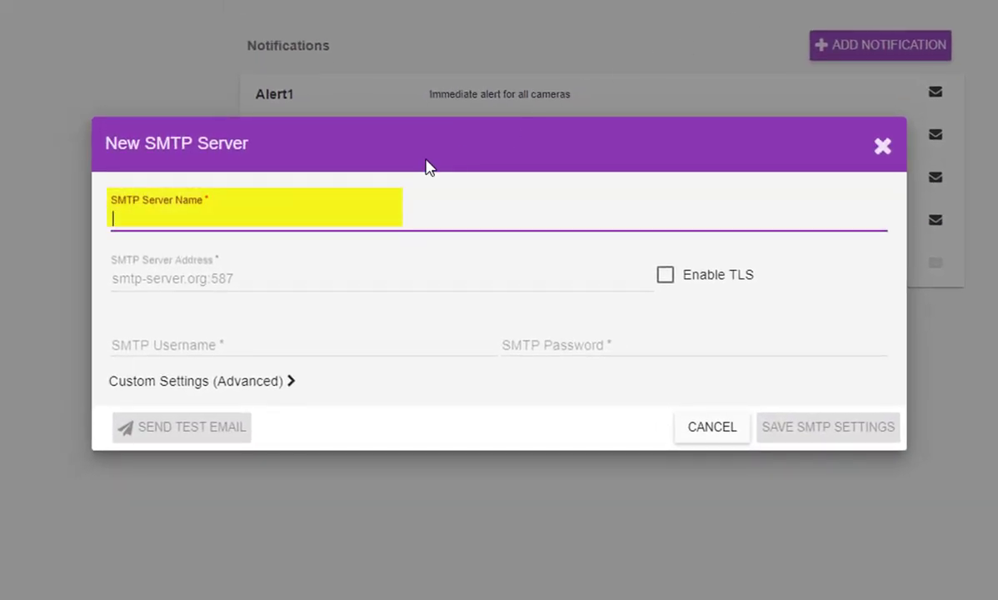
type("New Sample Server")
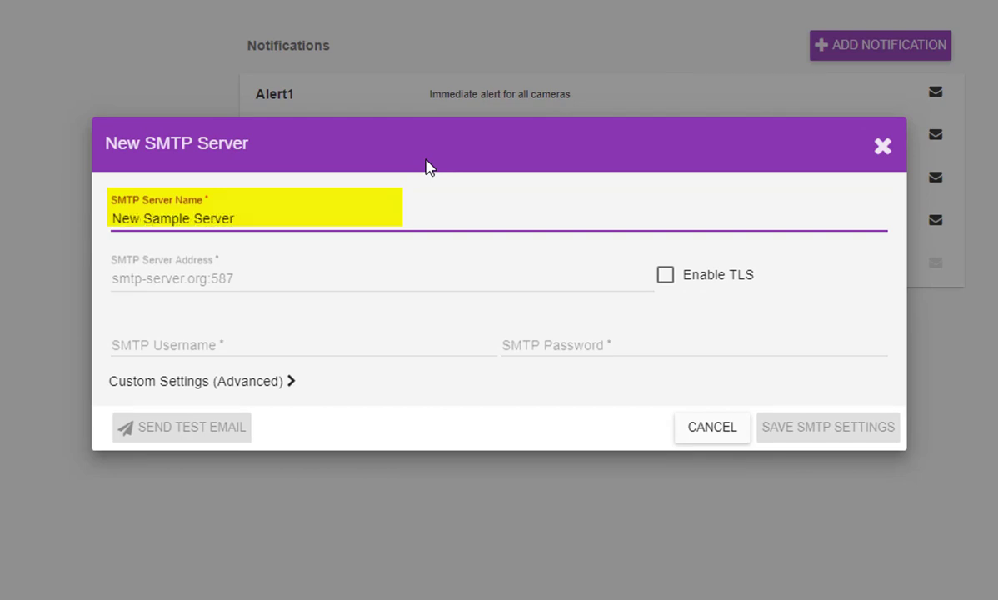
left_click(272, 280)
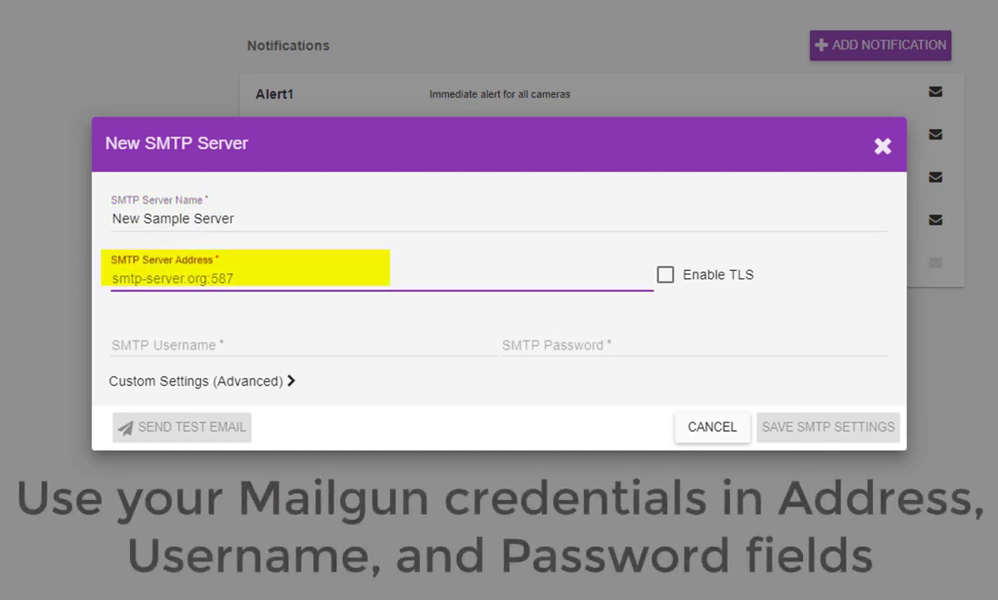
key("Tab")
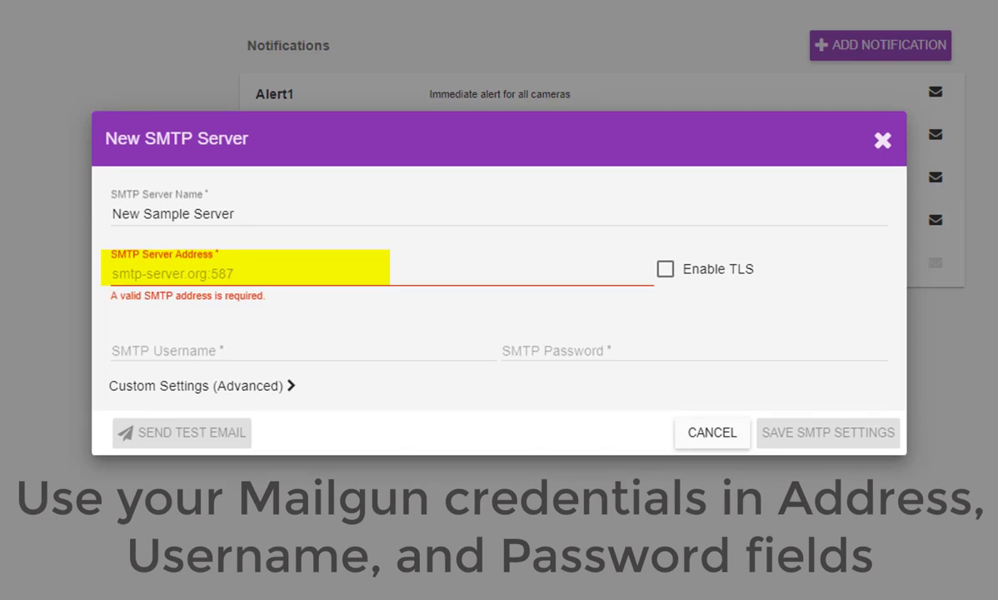
left_click(124, 278)
type("smtp.mailgun.org")
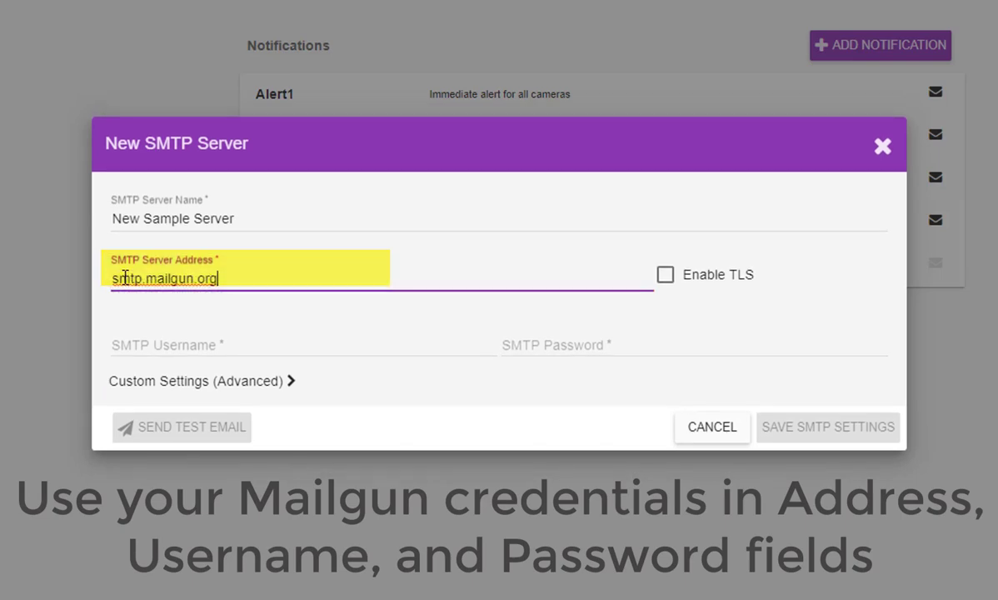
type(":587")
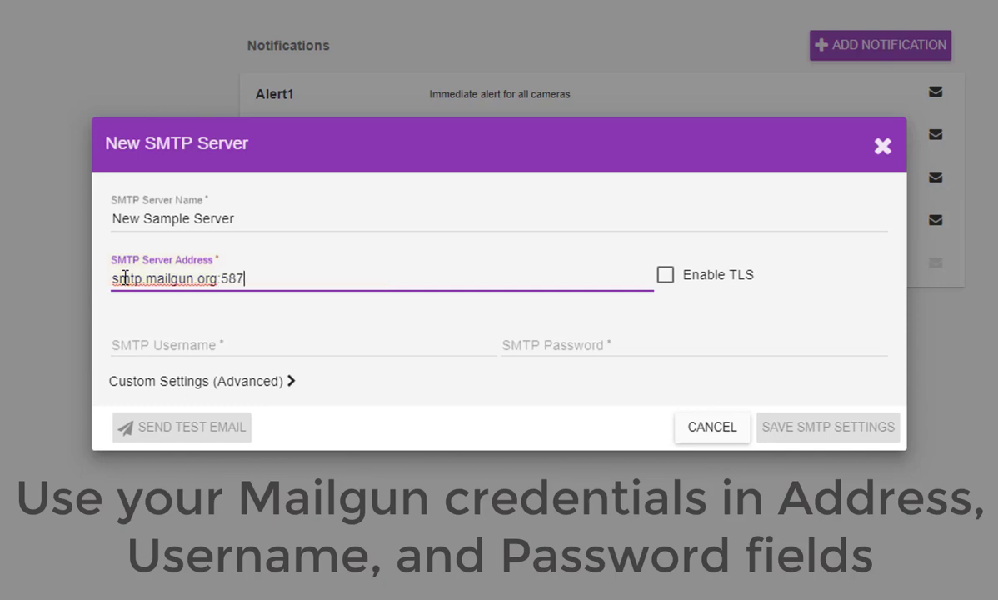
key("Tab")
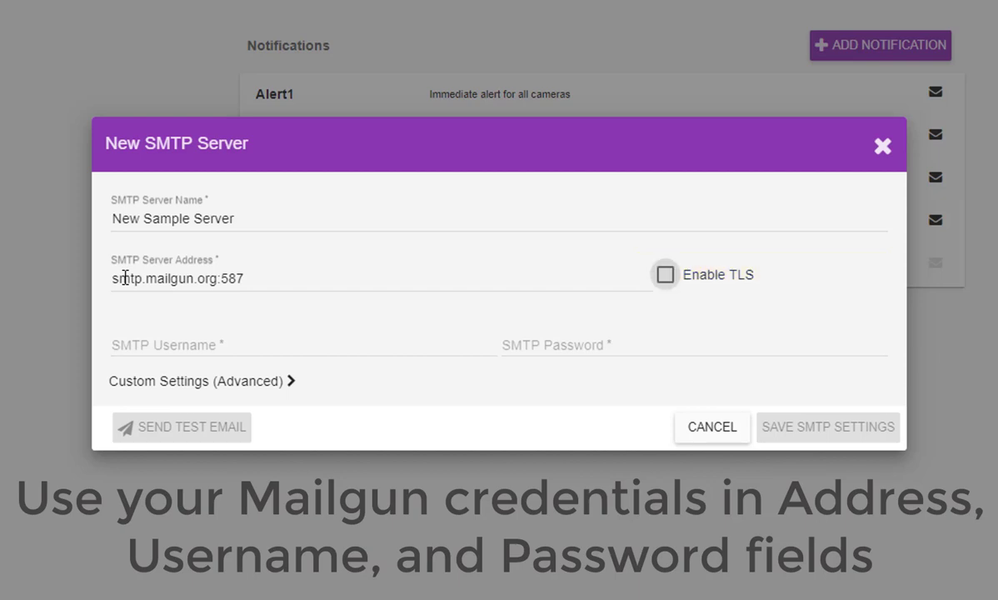
- Paste the Mailgun sandbox login as username and the Mailgun SMTP password
key("Tab")
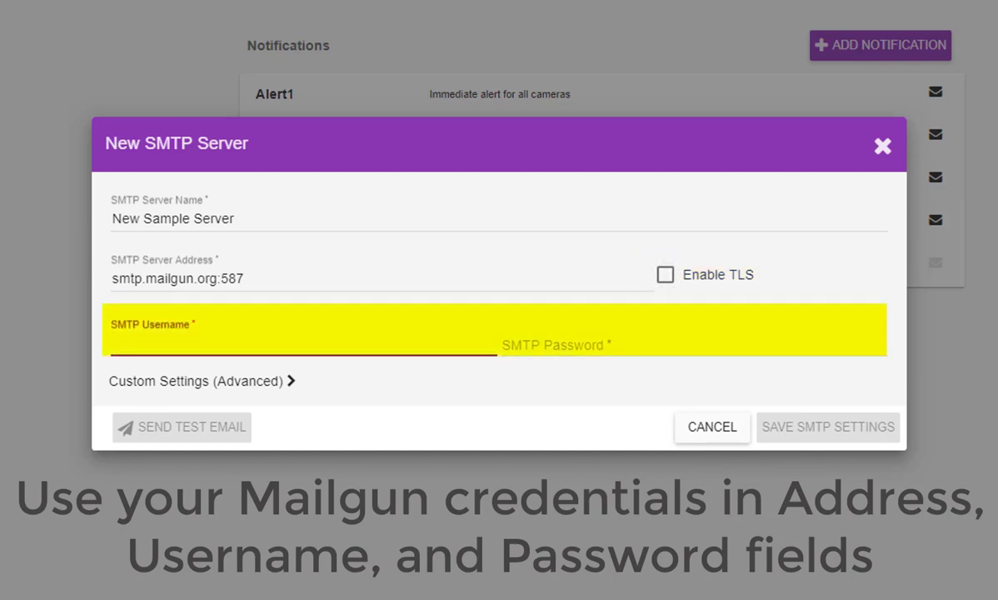
key("Tab")
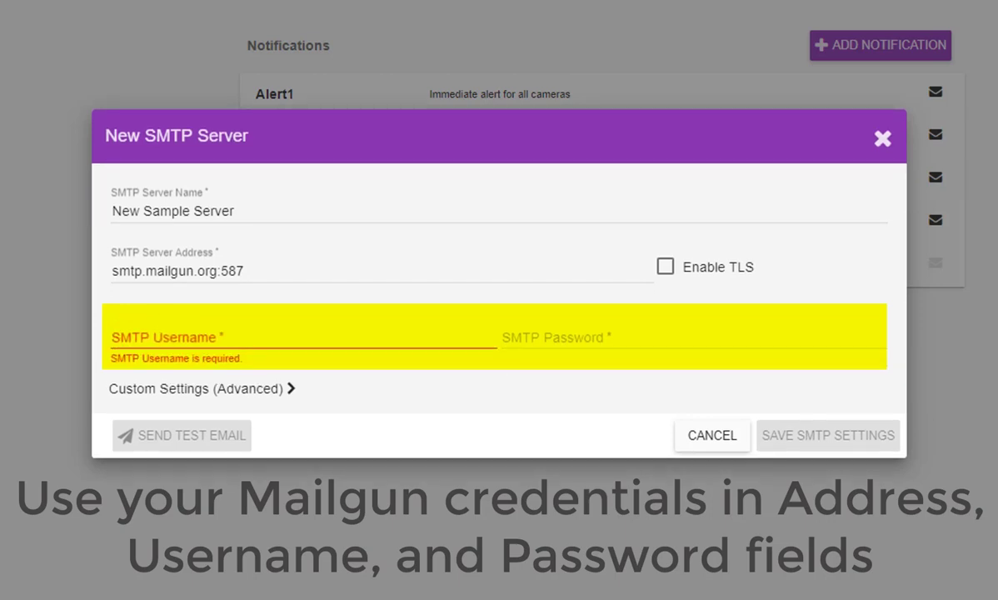
left_click(142, 330)
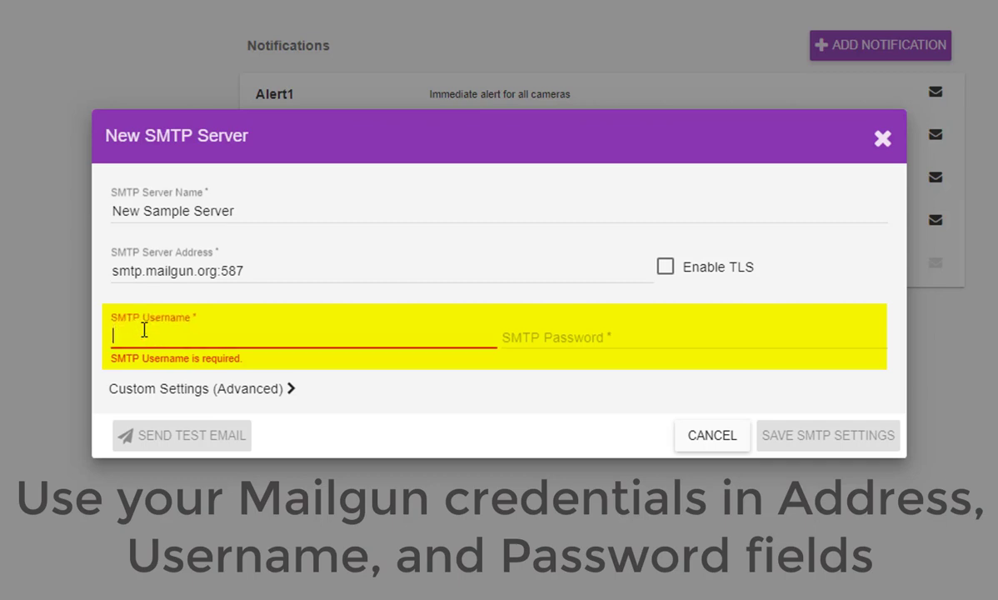
key("ctrl+v")
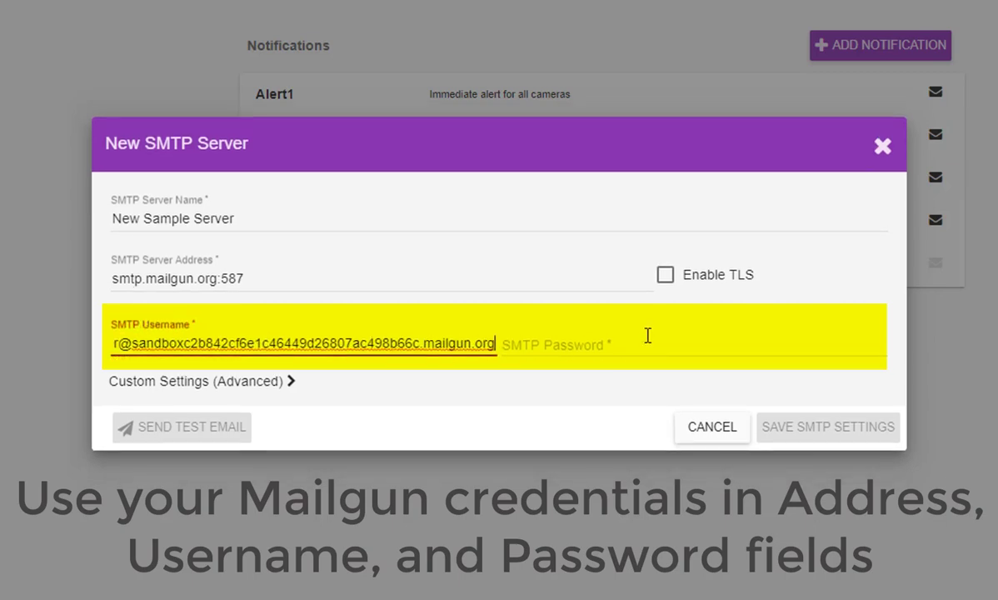
left_click(619, 343)
key("alt+Tab")
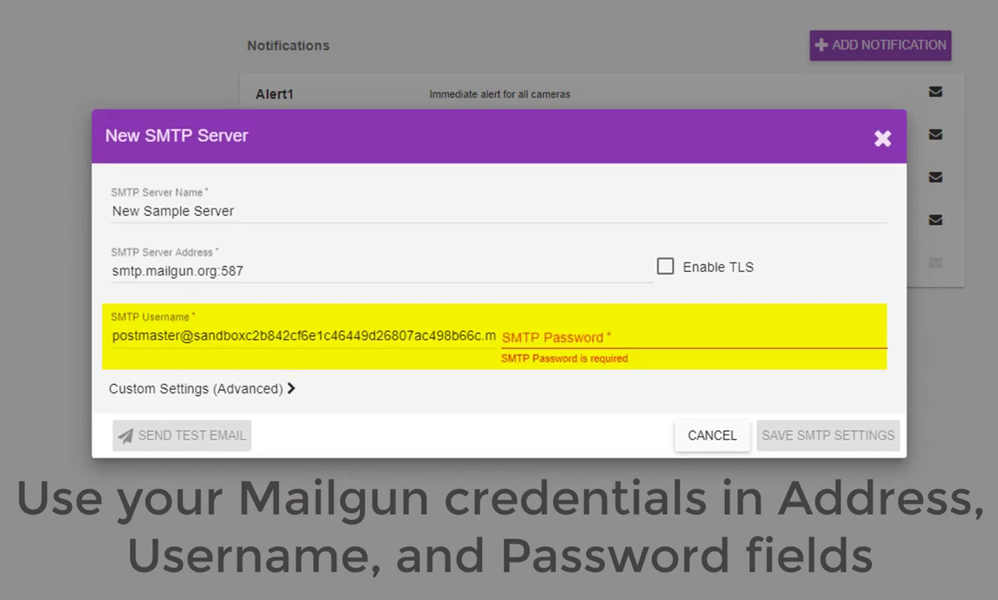
left_click(554, 336)
right_click(556, 340)
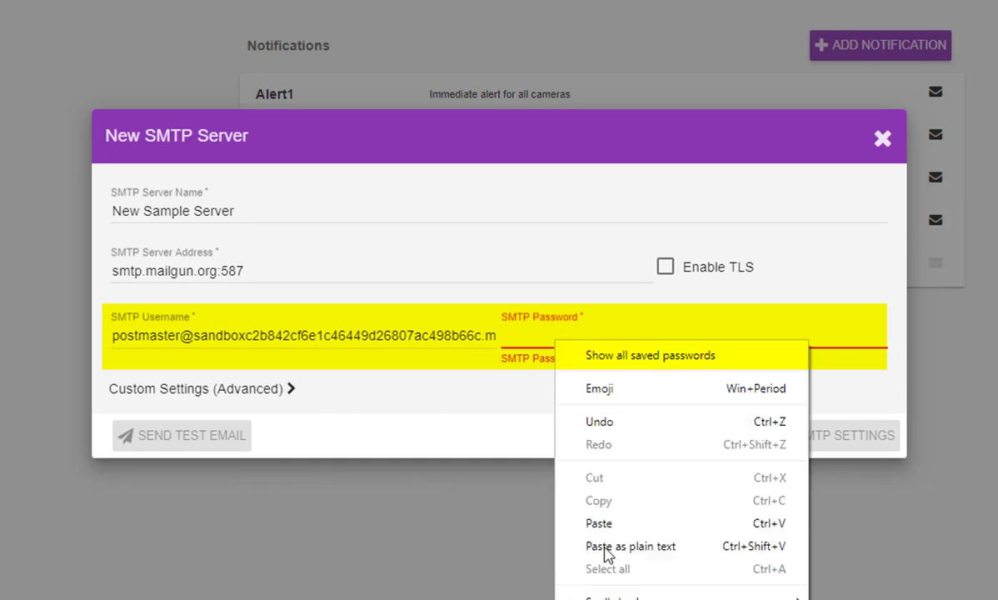
left_click(596, 524)
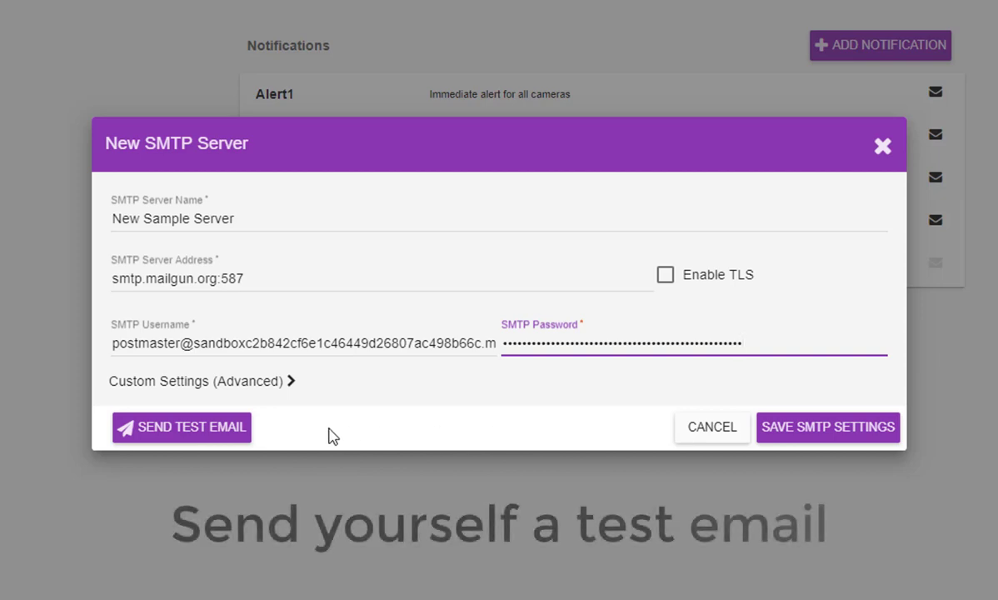
- Send a test e-mail through New Sample Server, then save its SMTP settings
left_click(194, 431)
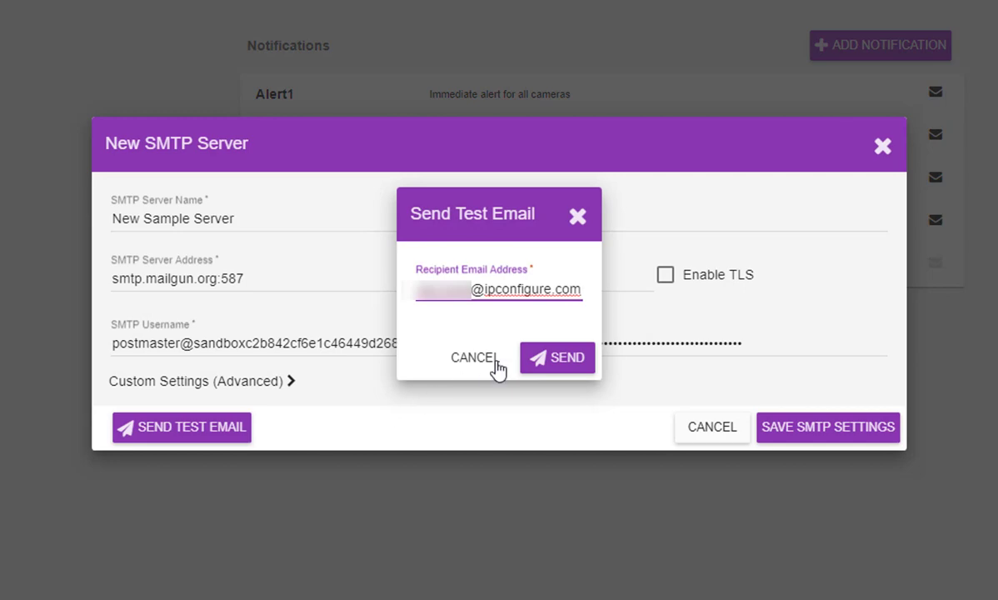
left_click(567, 360)
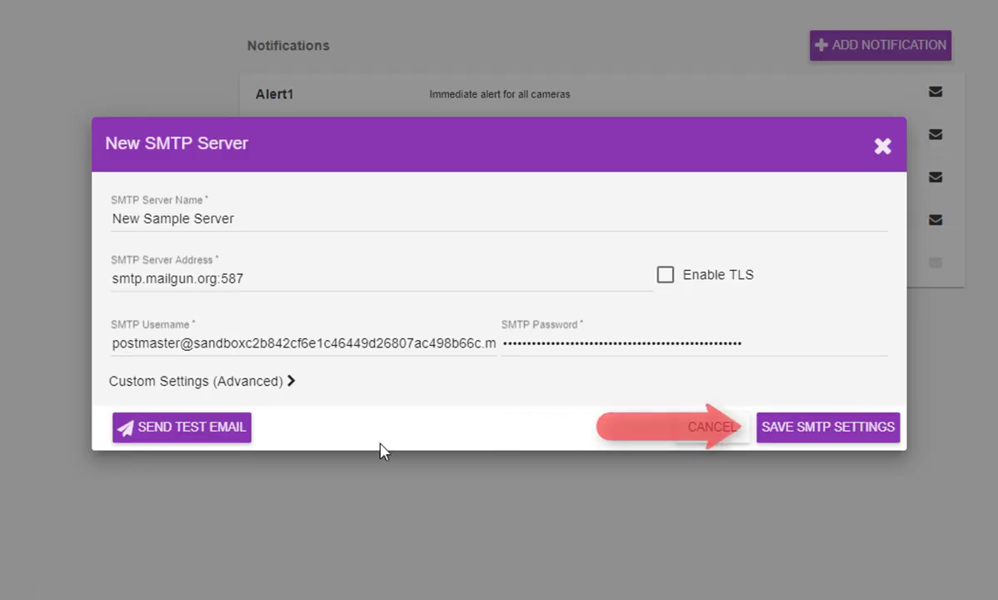
left_click(770, 429)
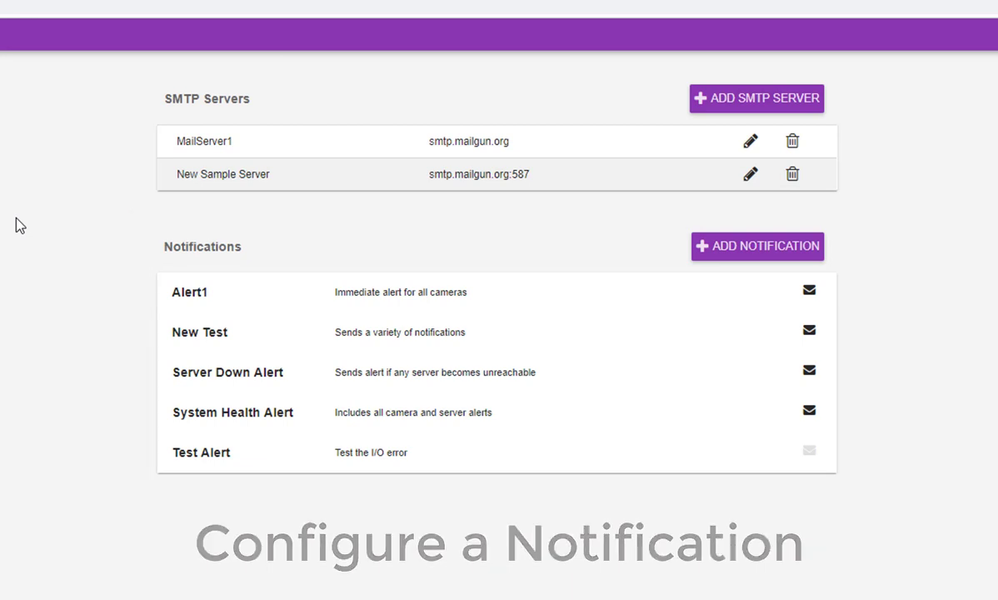
- Name the notification 'Sample All Notifications' with description 'Adds trigger events for all possible triggers'
left_click(767, 249)
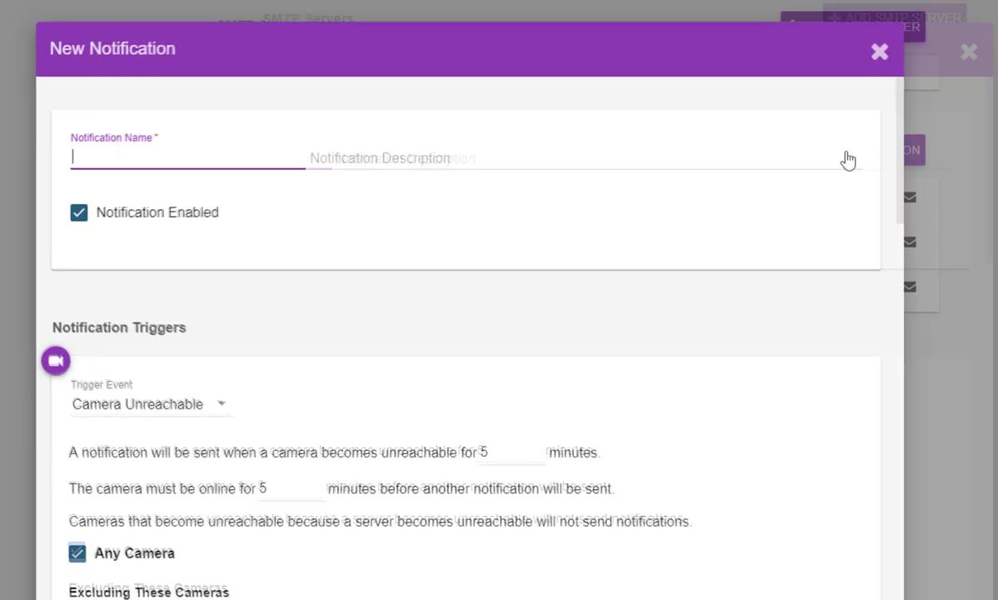
type("Samp")
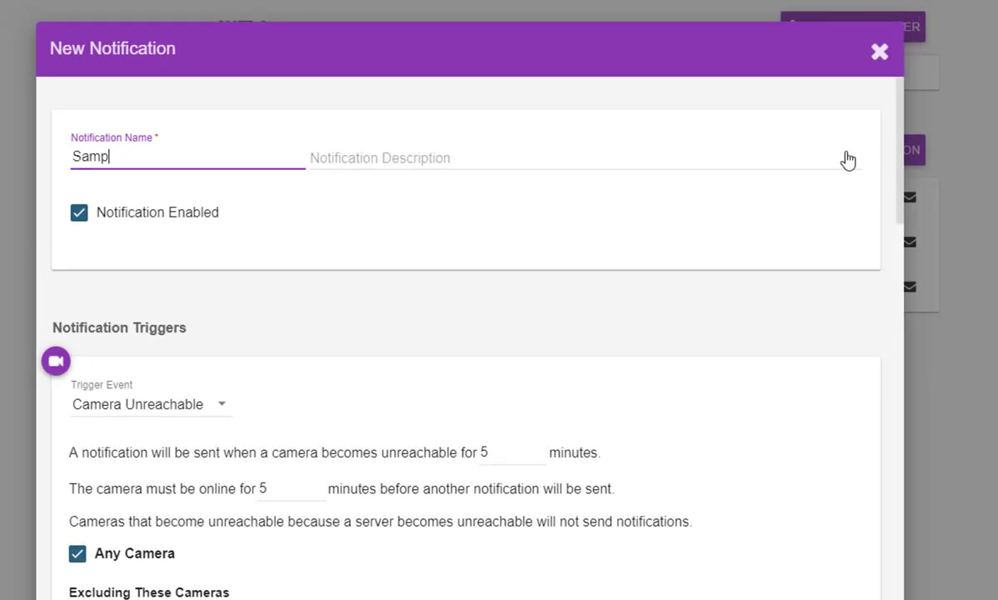
type("le All Notifications")
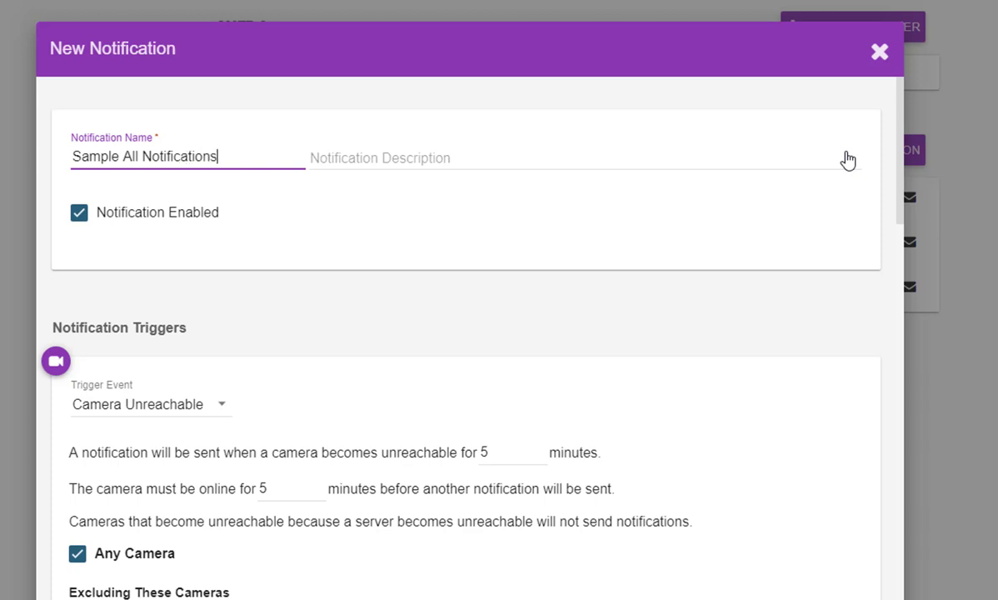
key("Tab")
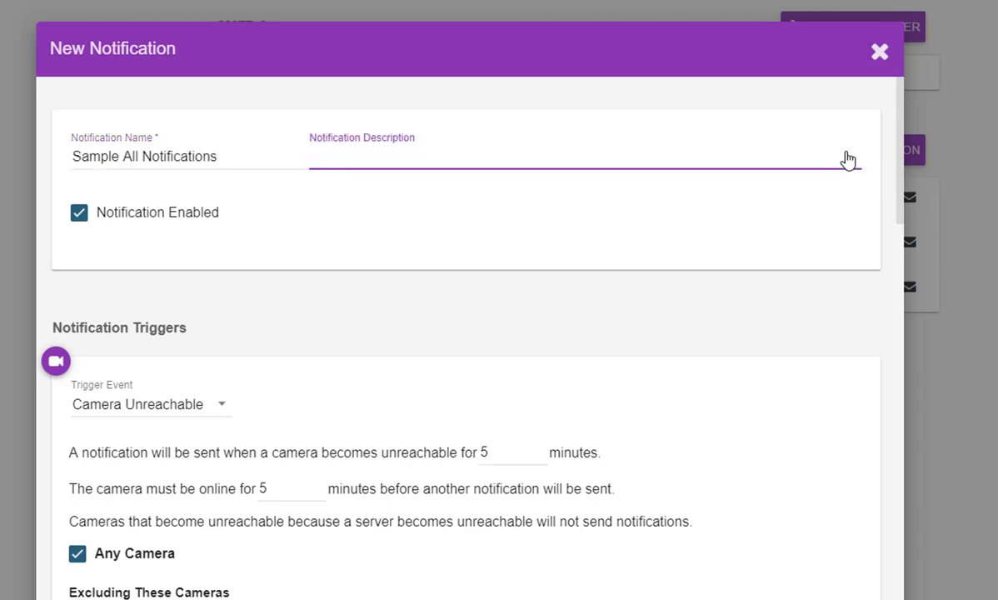
type("Adds trigger event")
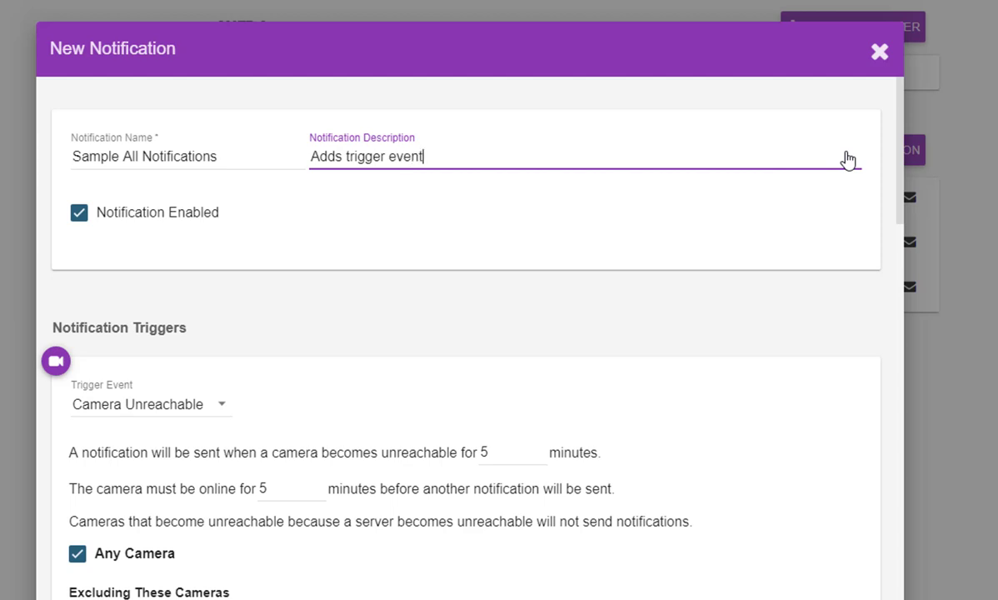
type("s for all poss")
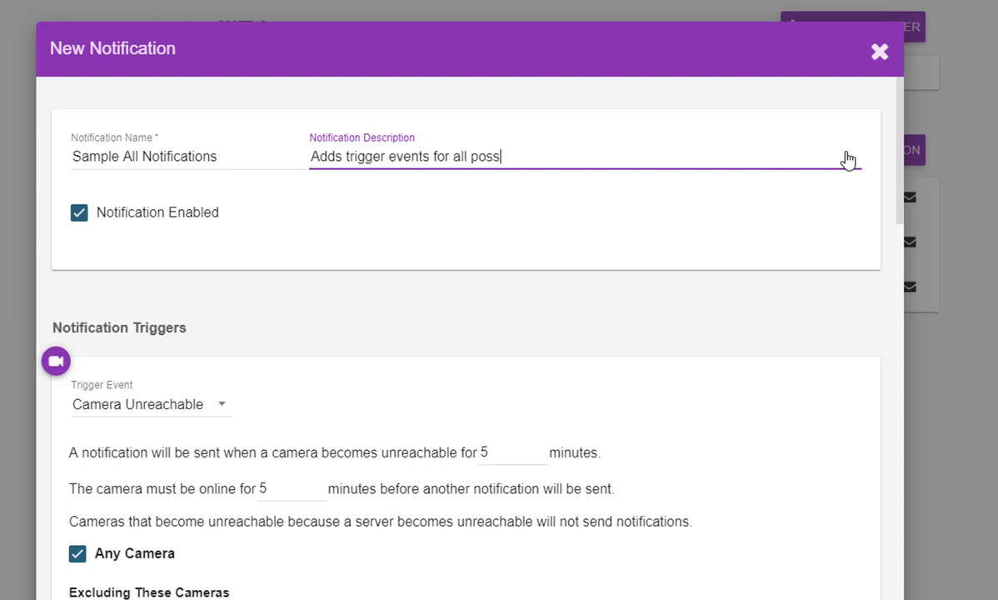
type("ible triggers")
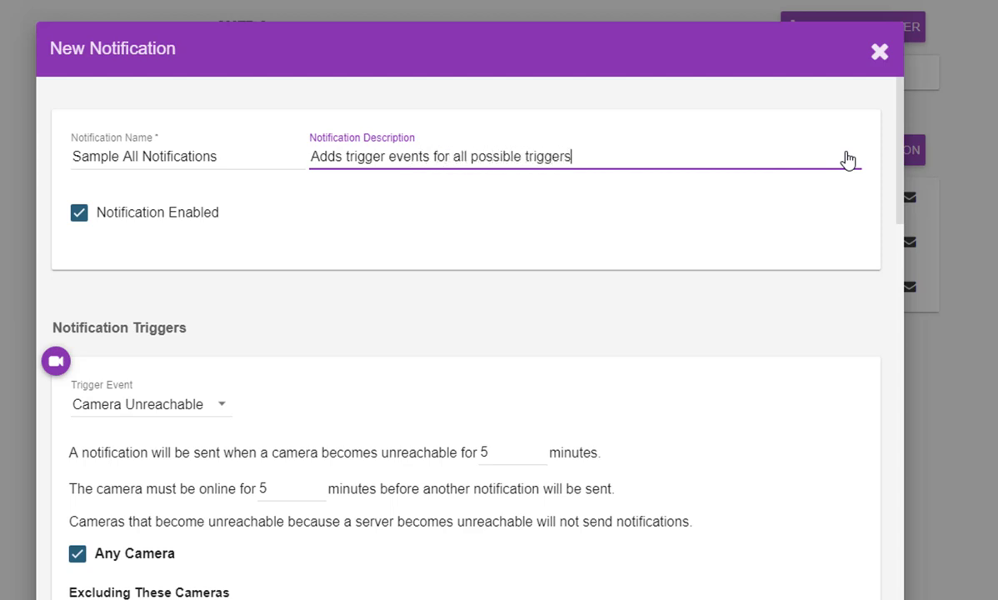
key("Tab")
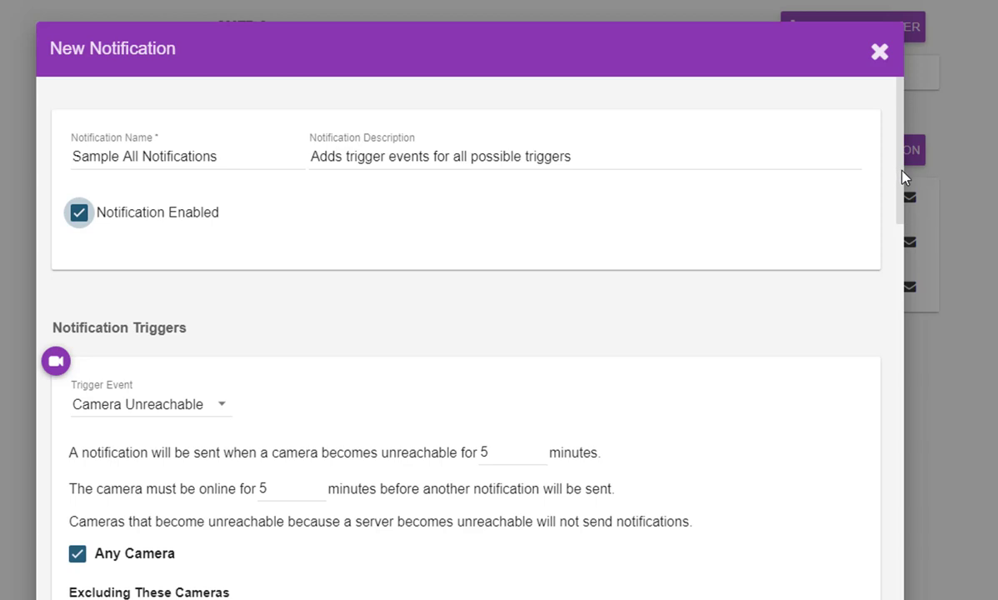
left_click_drag(901, 177, 903, 240)
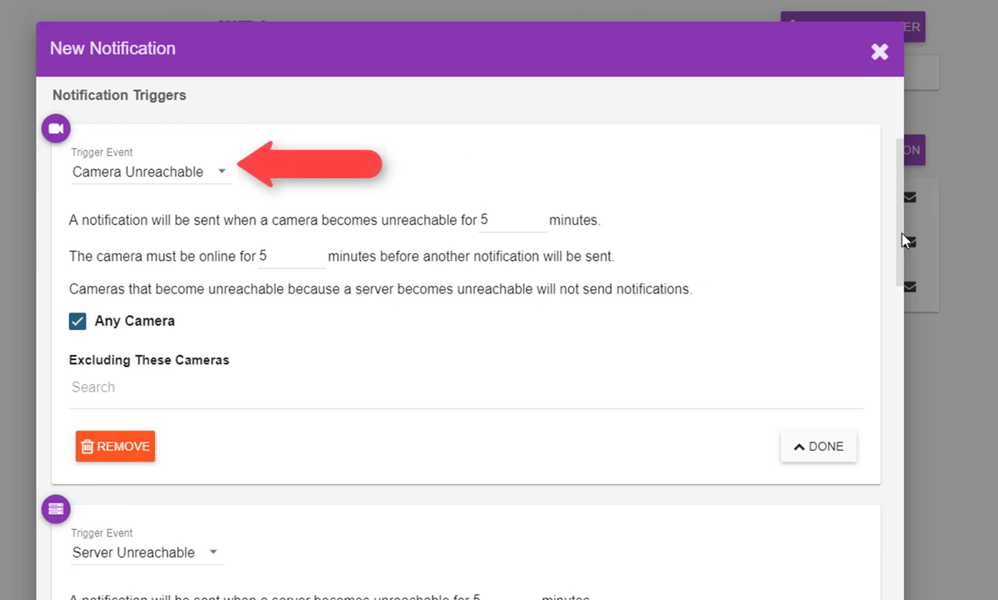
left_click_drag(903, 240, 906, 333)
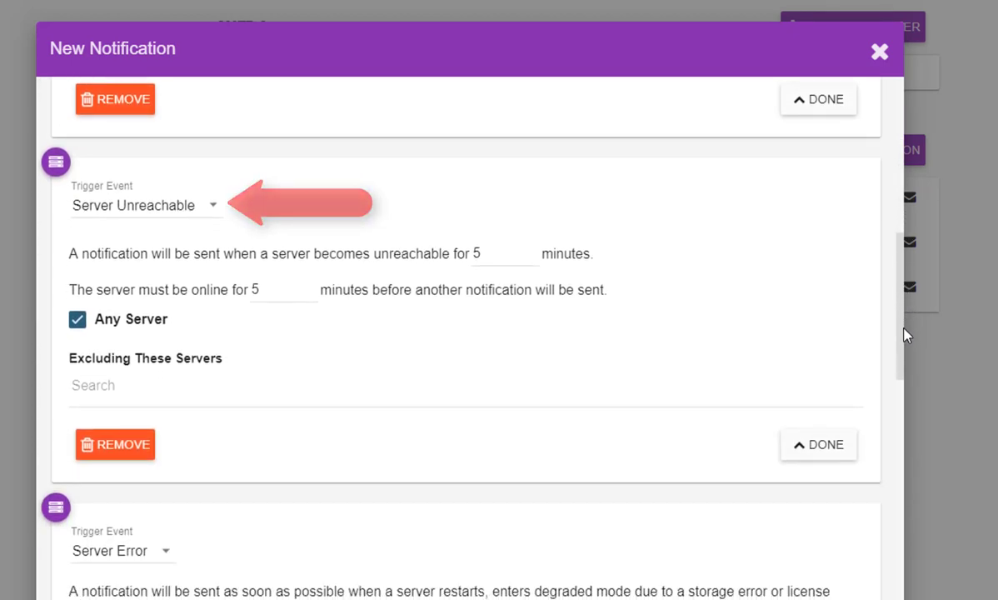
left_click_drag(905, 329, 902, 440)
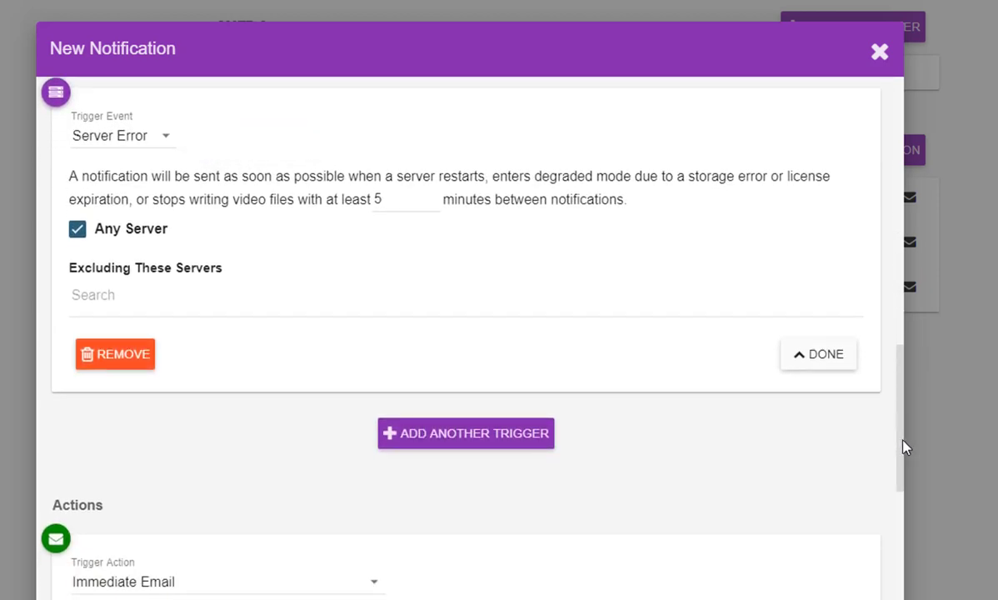
left_click_drag(904, 446, 931, 232)
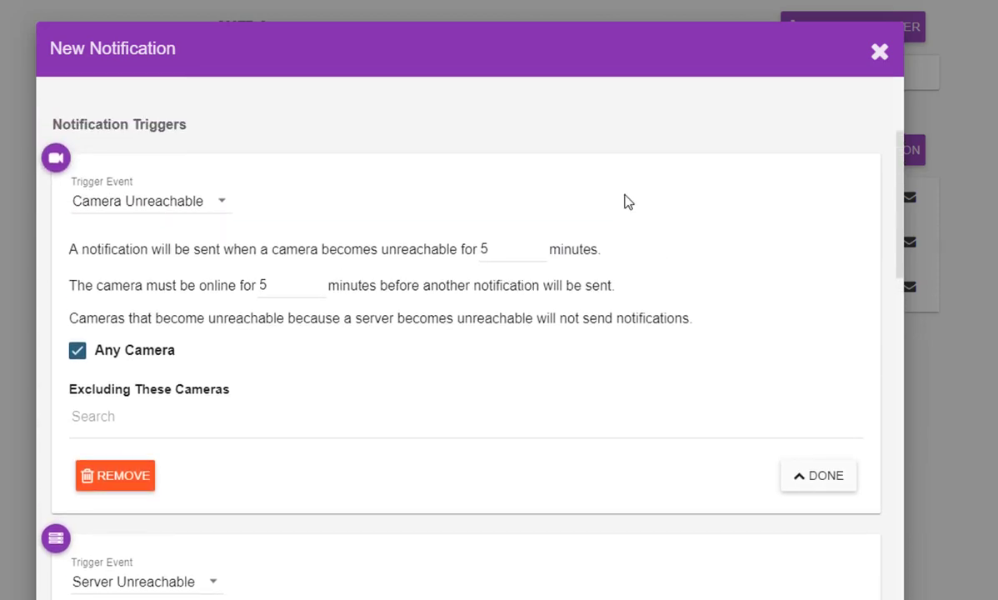
- Keep Camera Unreachable as the trigger event and set a 10-minute online wait before re-notifying
left_click(224, 206)
left_click(224, 206)
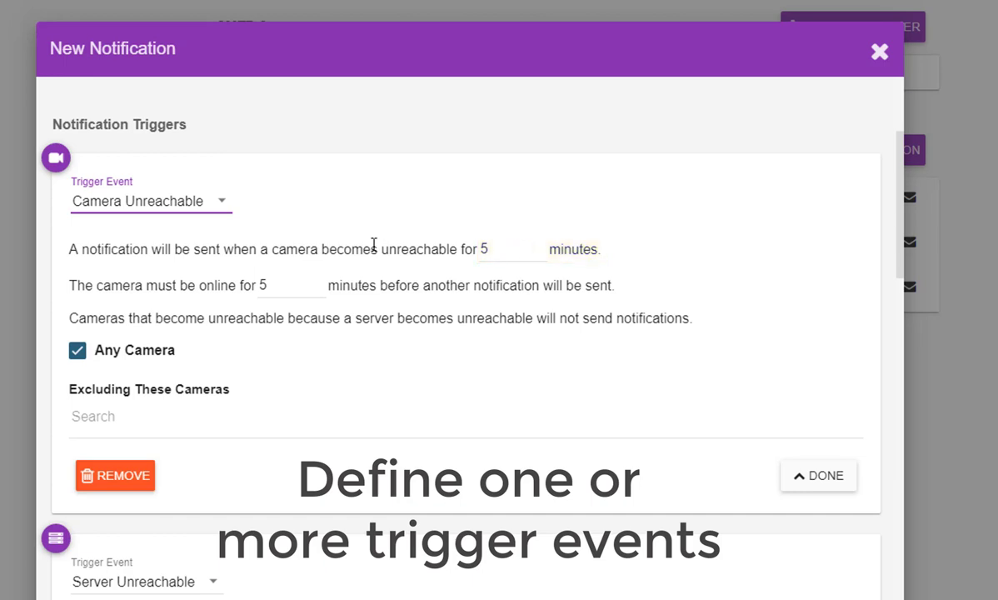
double_click(279, 285)
type("10")
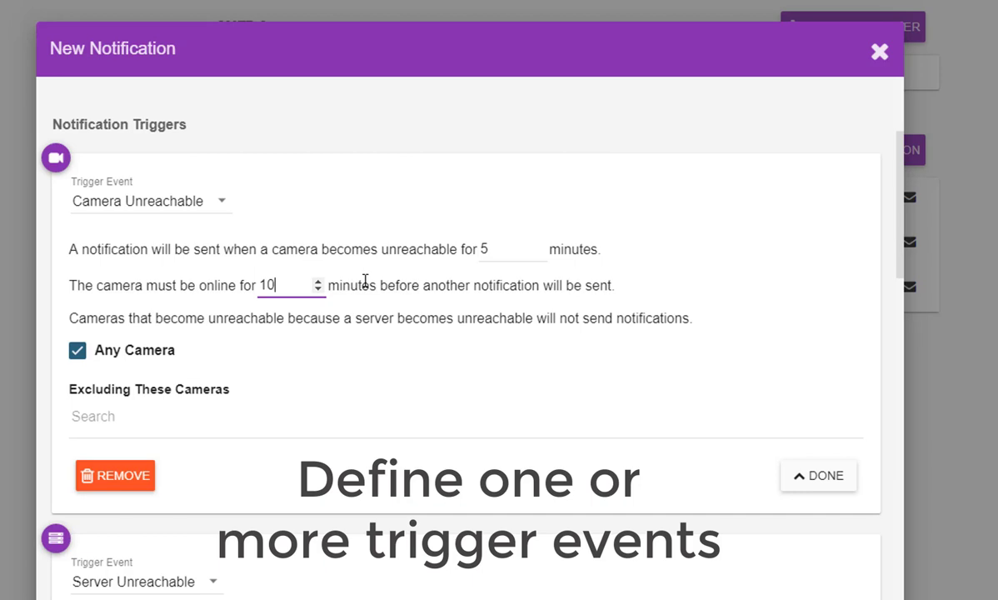
key("Tab")
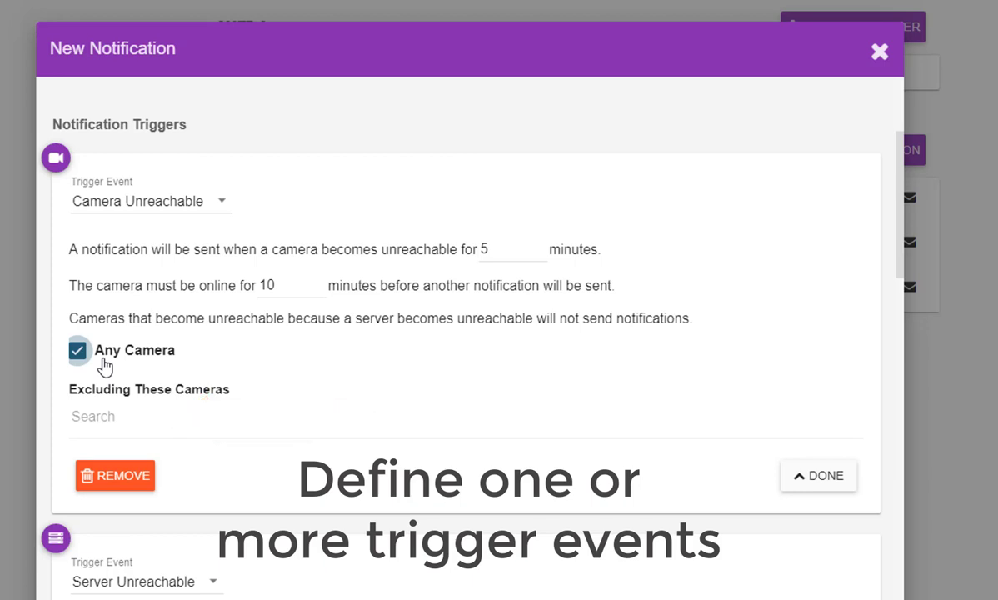
- Exclude the second server's All Cameras from the Camera Unreachable trigger and mark it done
left_click(97, 413)
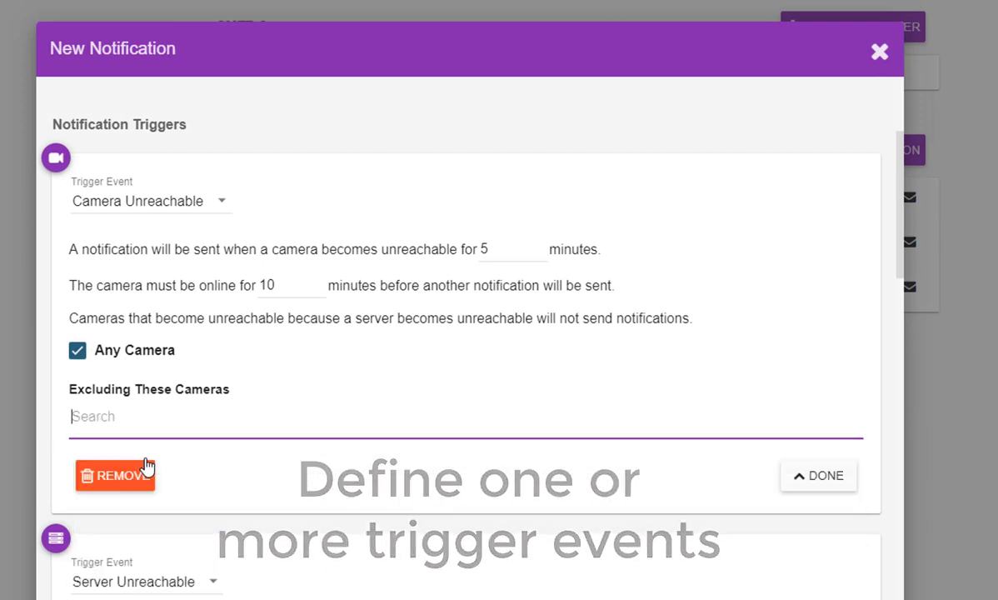
left_click(147, 467)
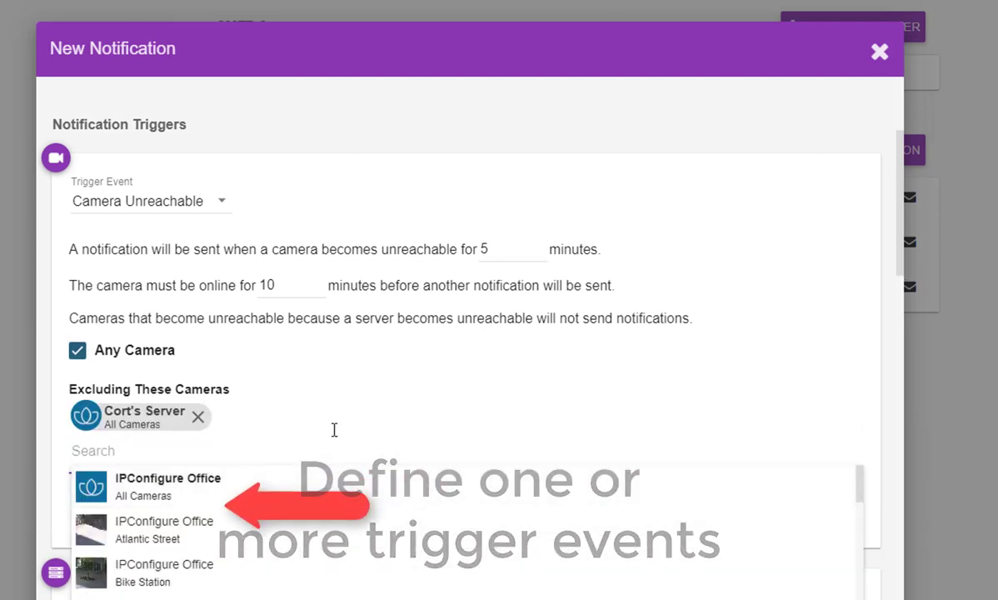
left_click(393, 419)
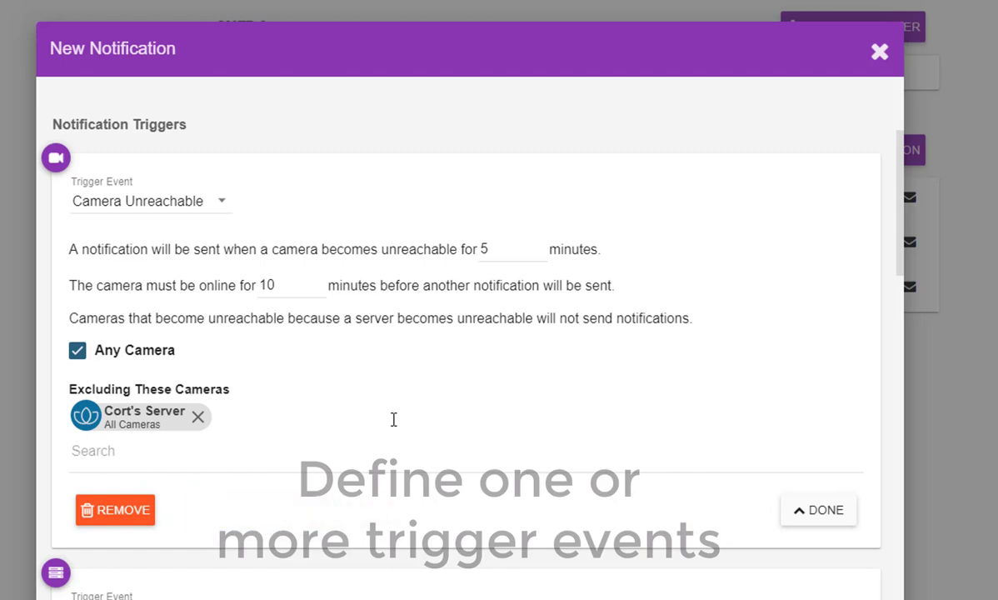
left_click(816, 511)
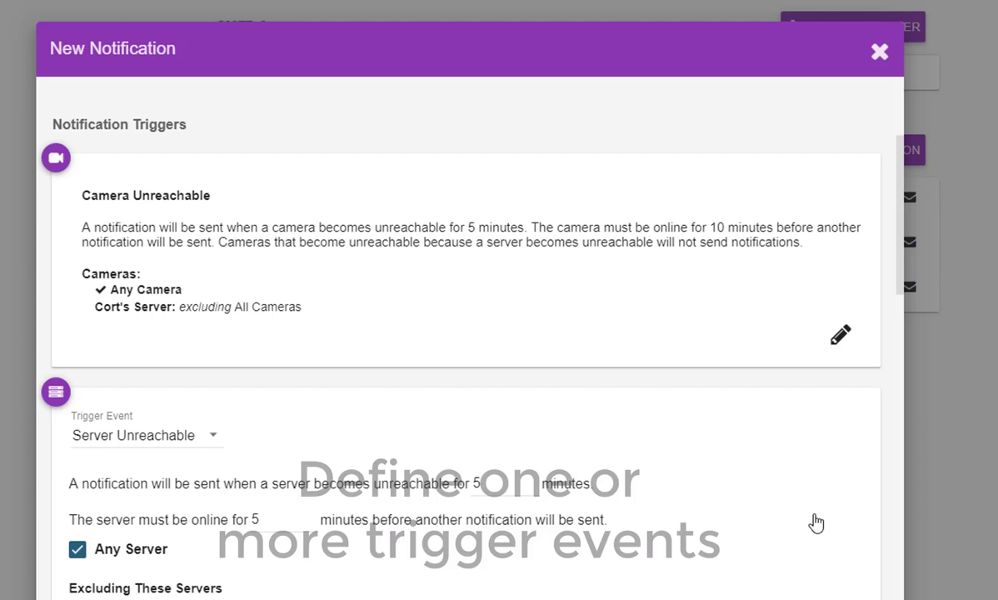
- Keep Server Unreachable as the trigger event with a 25-minute online wait
left_click_drag(900, 232, 905, 313)
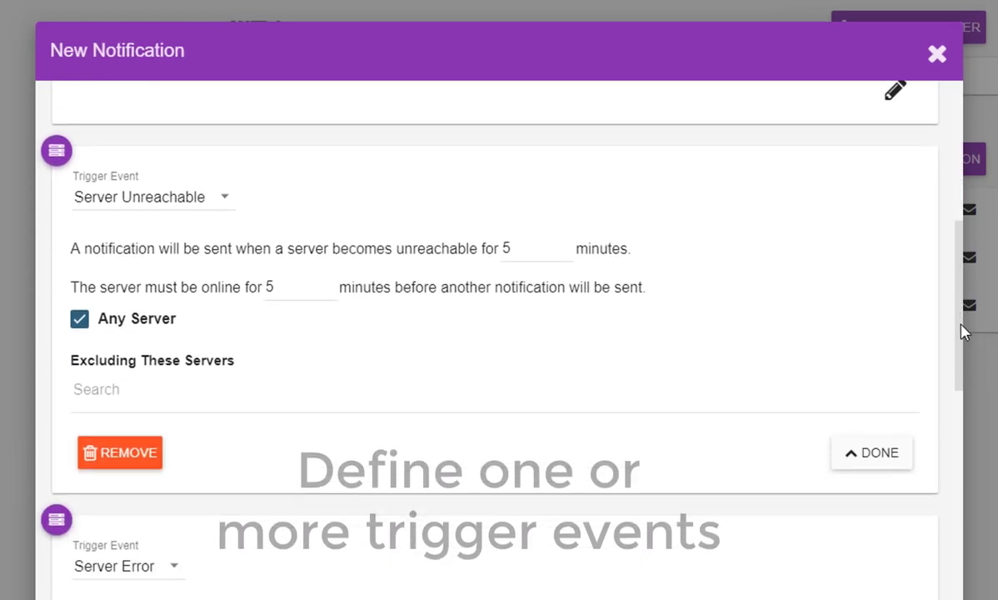
left_click_drag(965, 333, 966, 336)
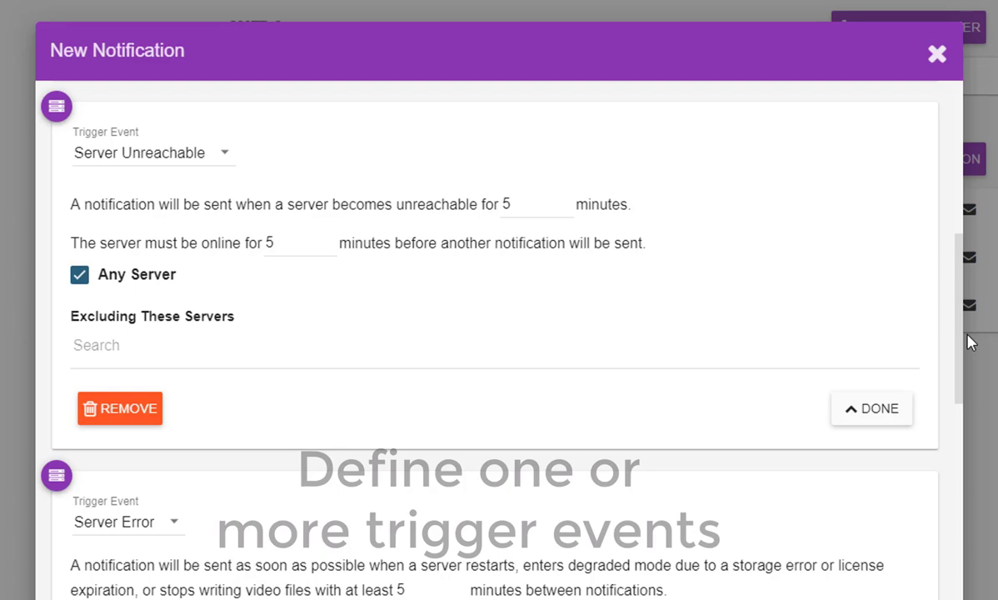
left_click(227, 158)
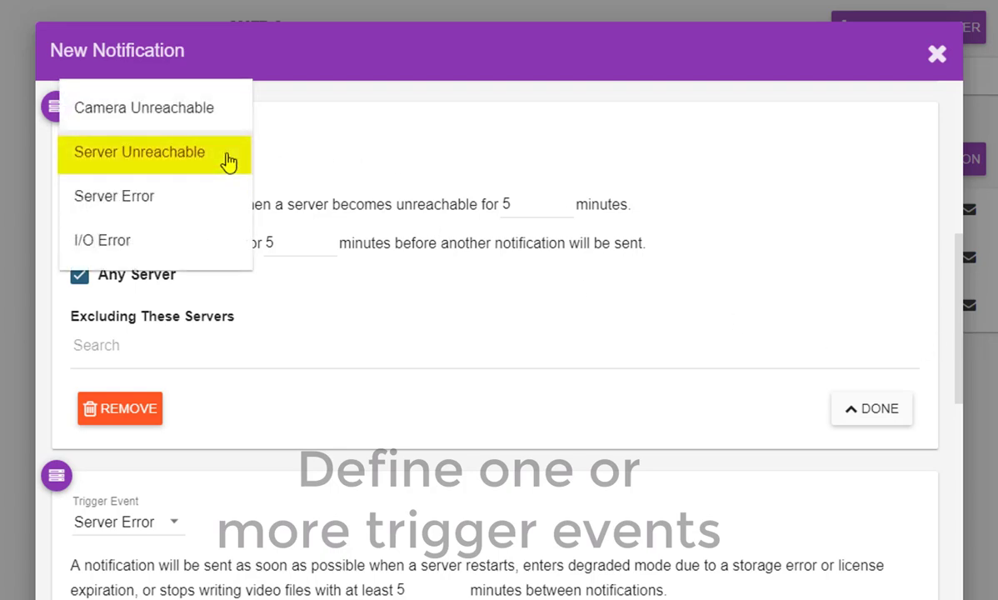
left_click(227, 158)
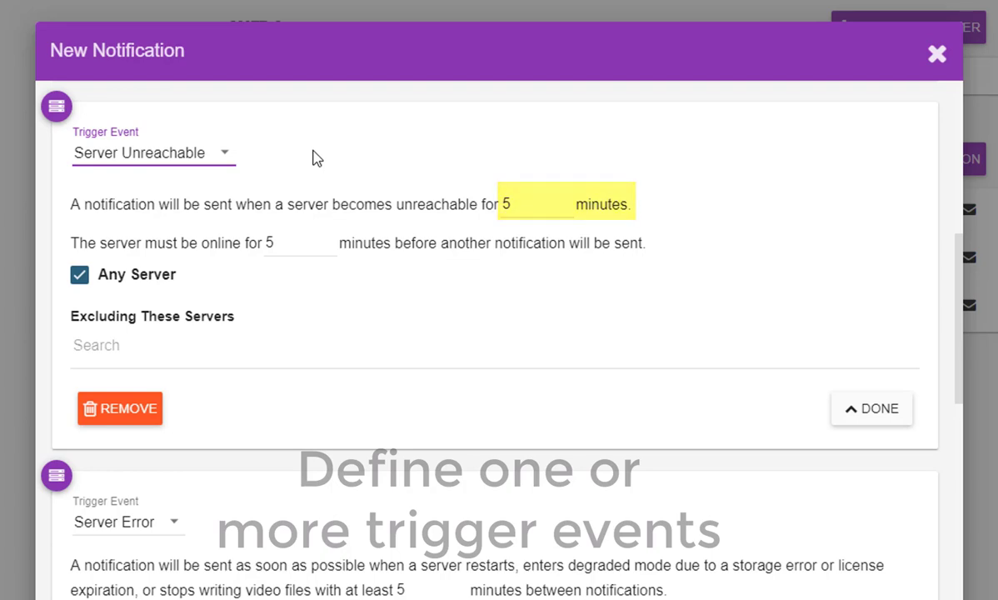
double_click(277, 242)
type("25")
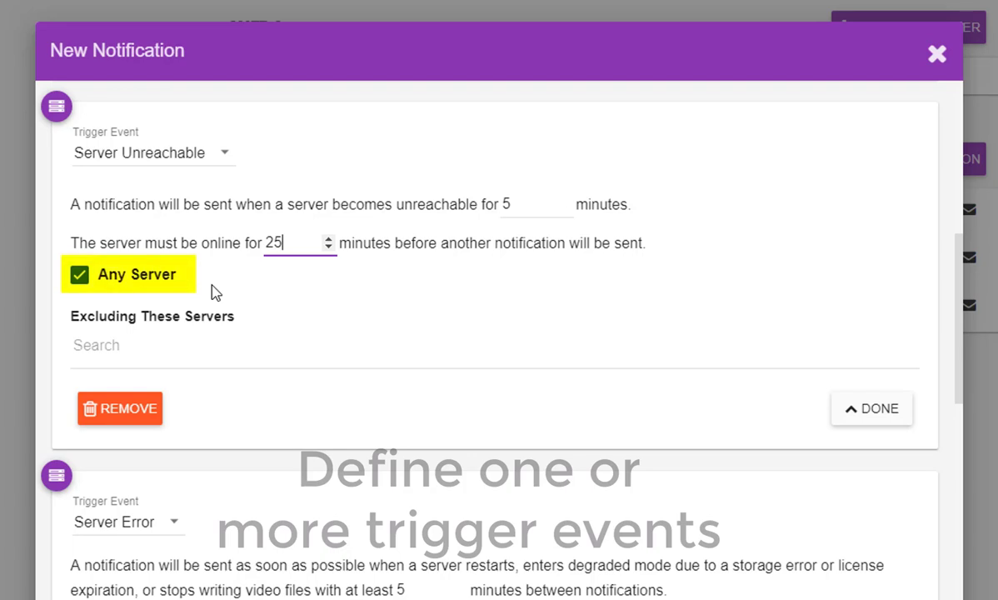
- Restrict the Server Unreachable trigger to IPConfigure Office instead of Any Server and finish it
left_click(83, 278)
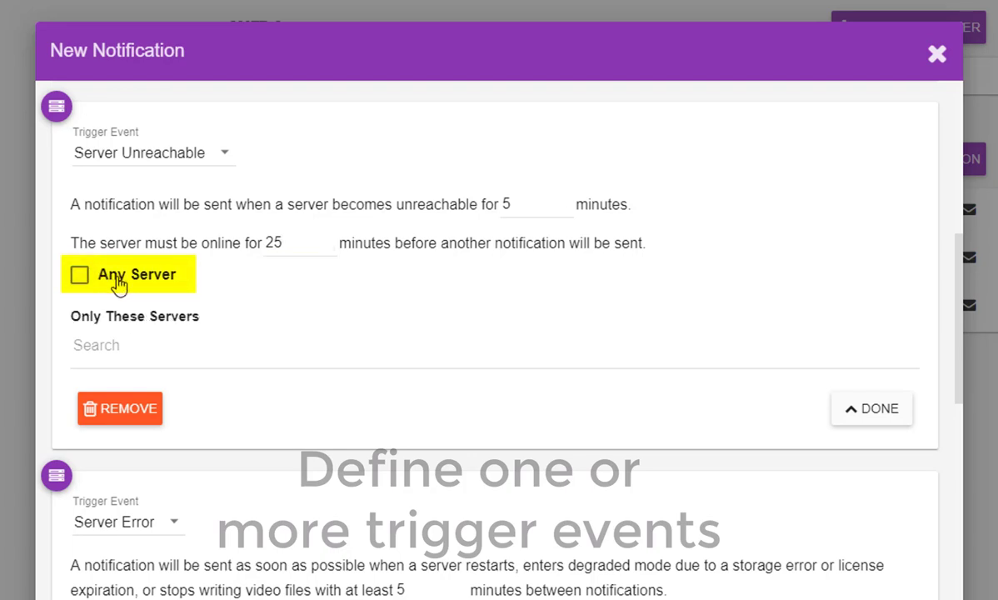
left_click(108, 344)
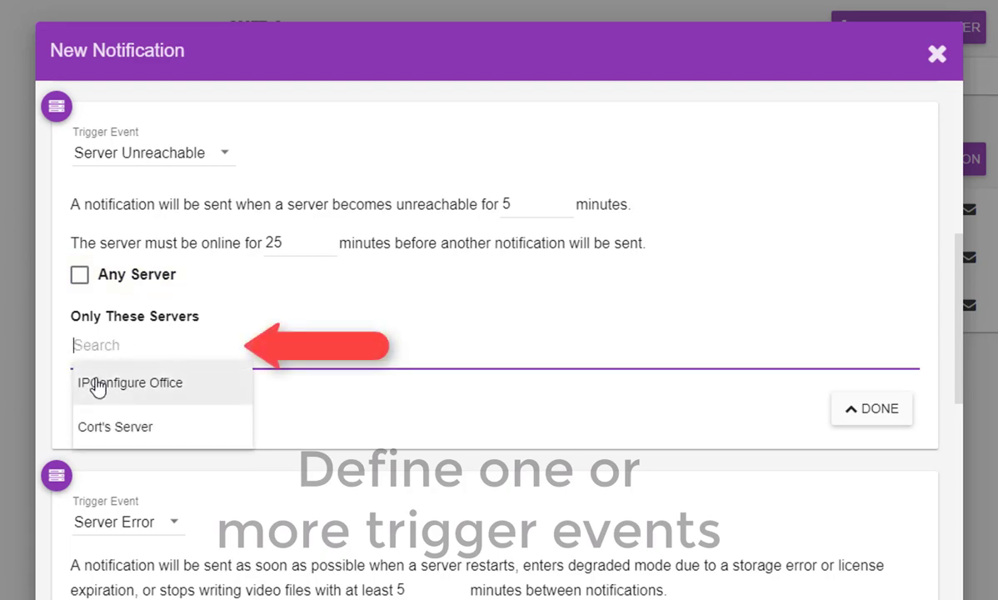
left_click(96, 382)
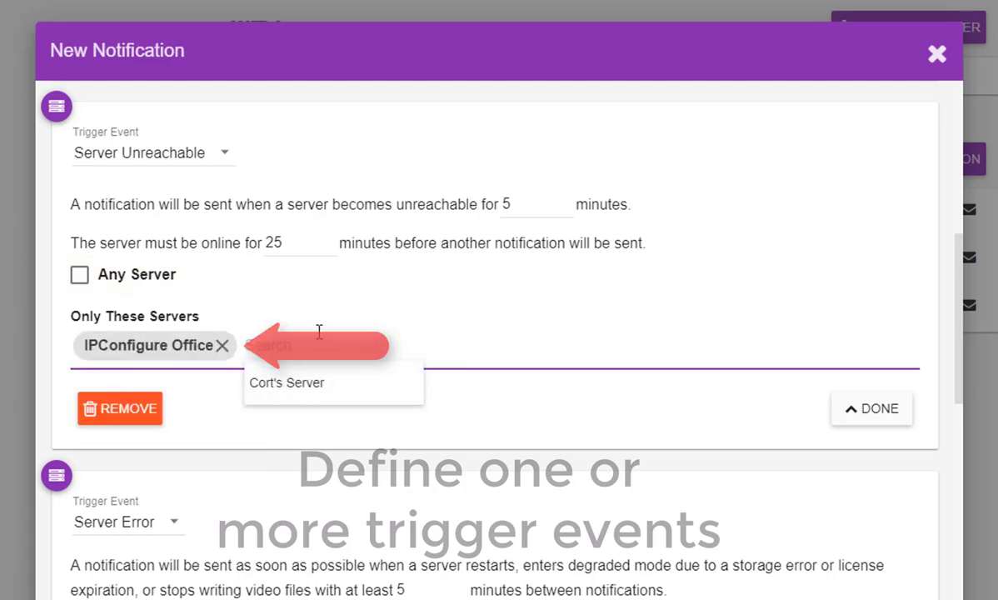
left_click(512, 350)
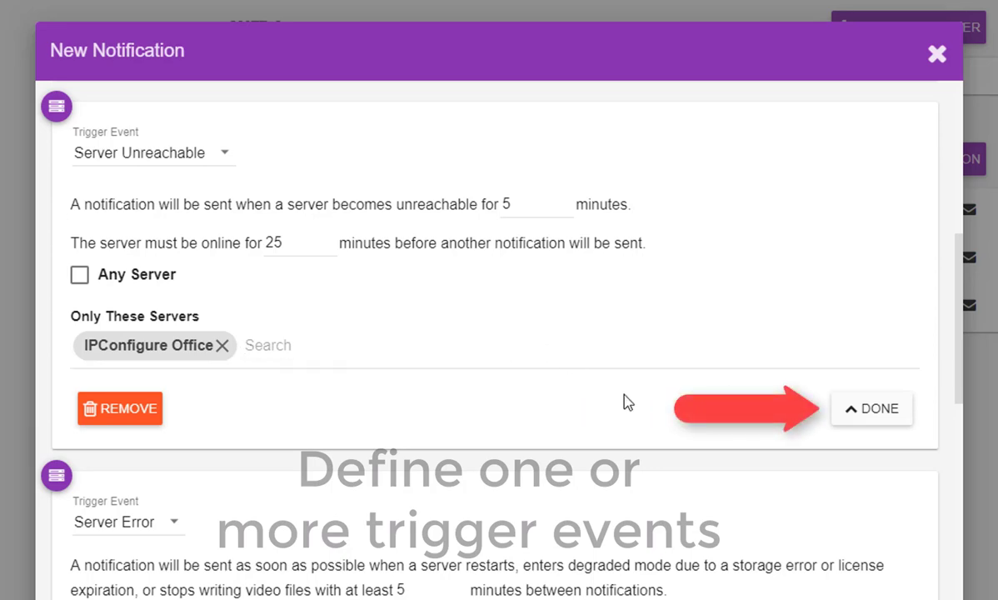
left_click(877, 410)
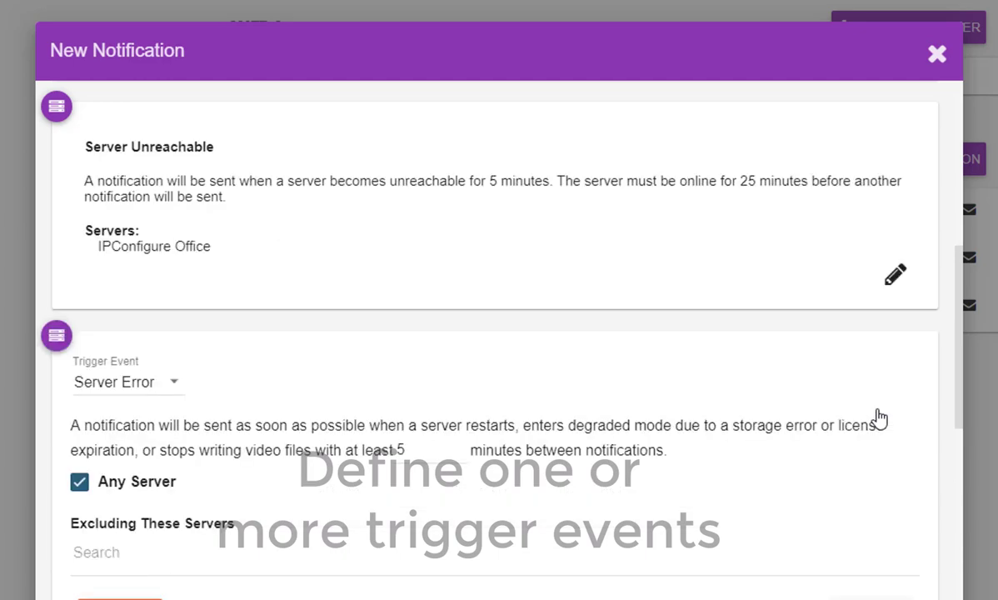
- Keep Server Error as the trigger for Any Server with its 5-minute delay, and finish it
scroll(881, 418, "down", 1)
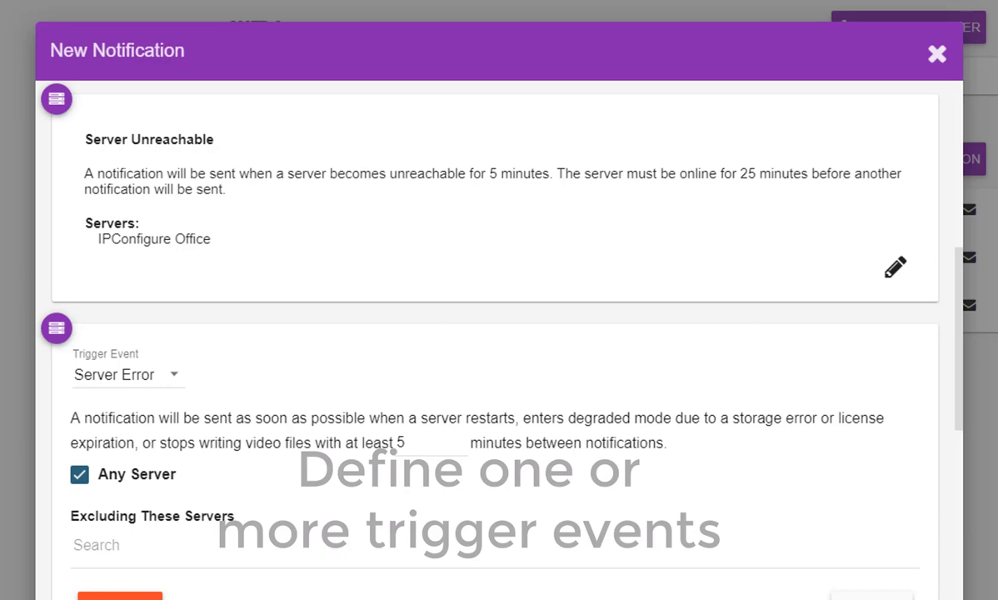
scroll(962, 367, "down", 3)
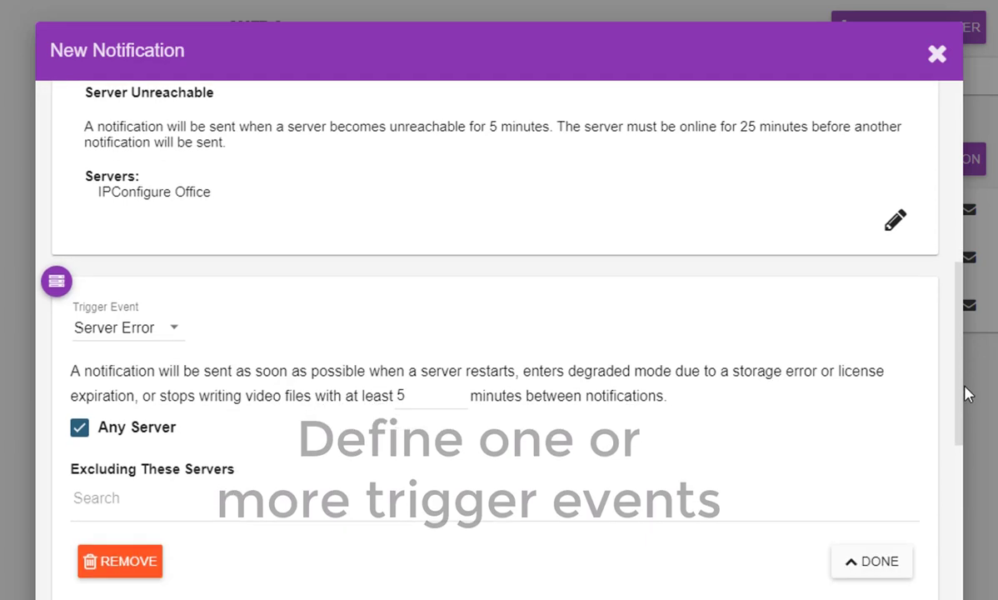
scroll(970, 422, "down", 2)
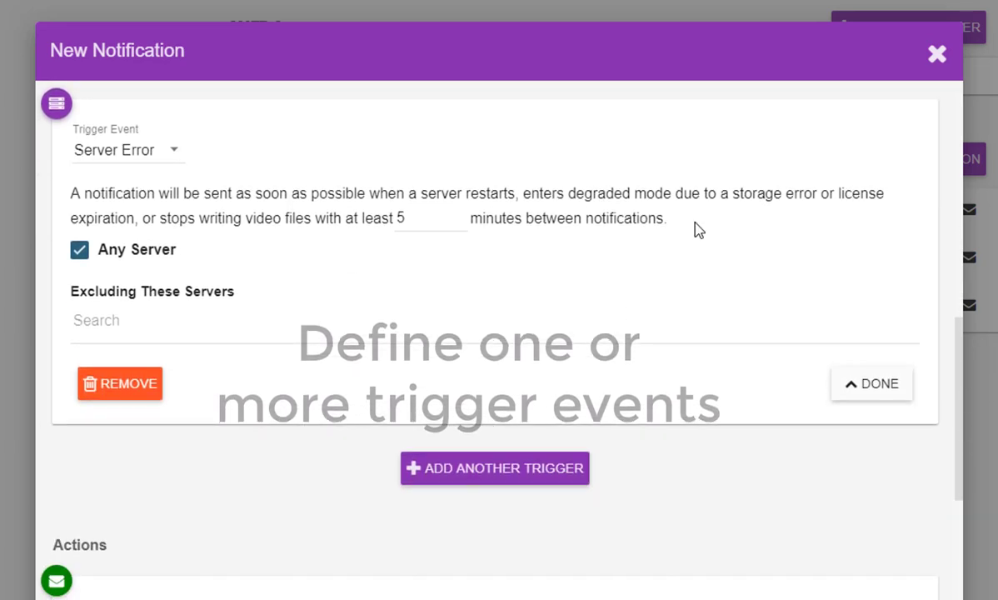
left_click(177, 158)
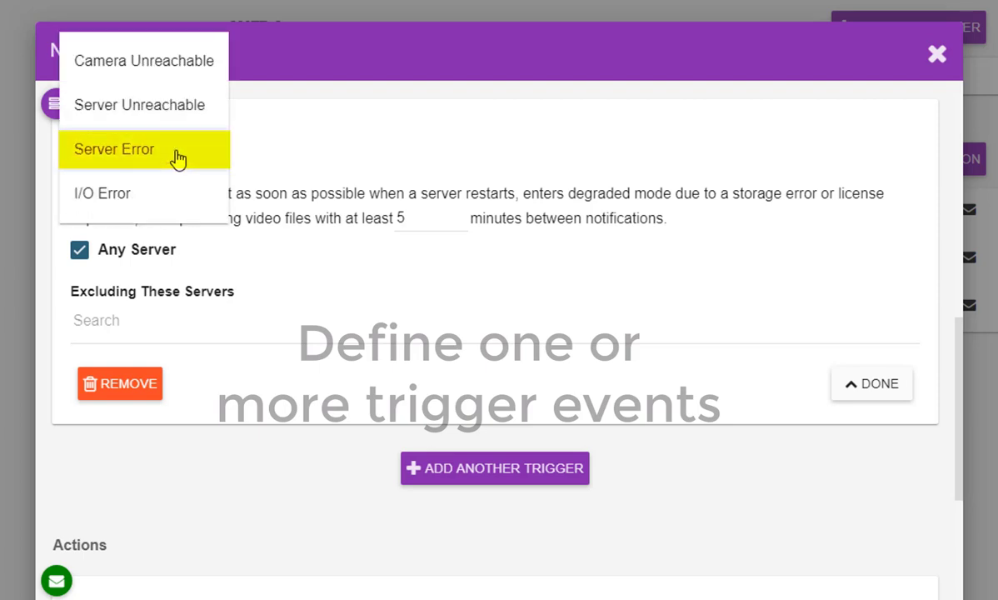
left_click(178, 157)
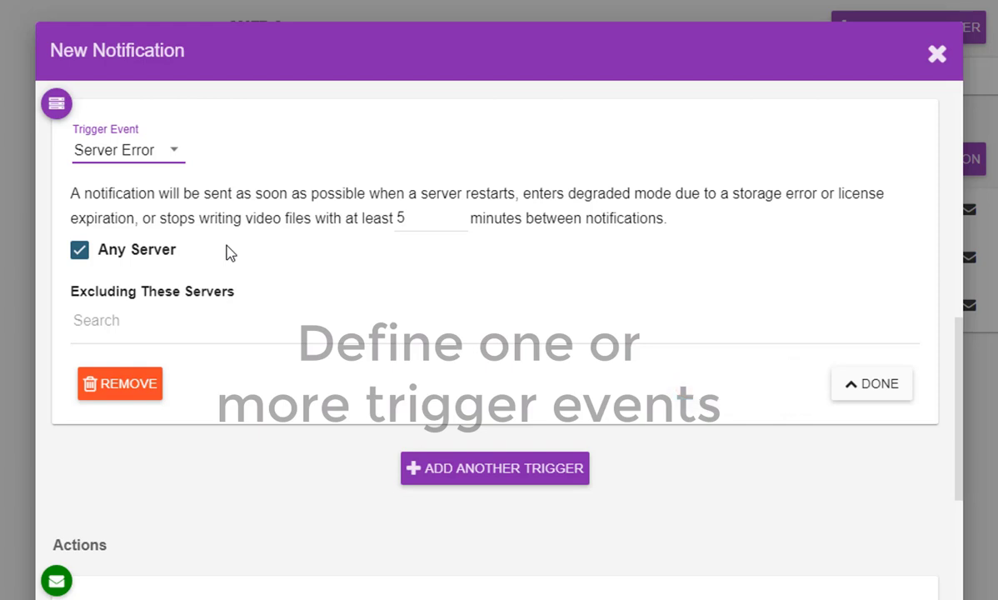
left_click(881, 388)
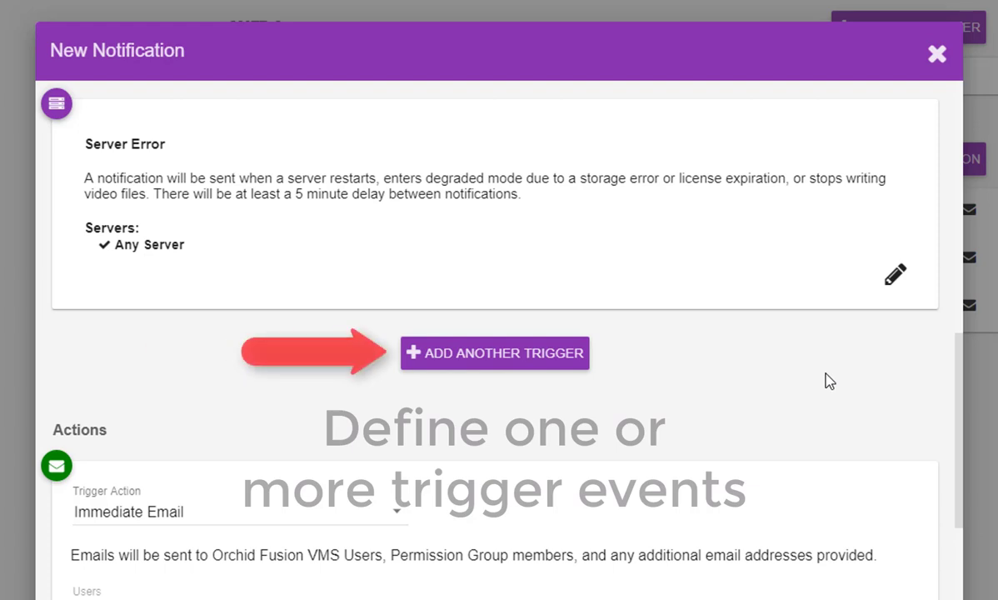
left_click(487, 356)
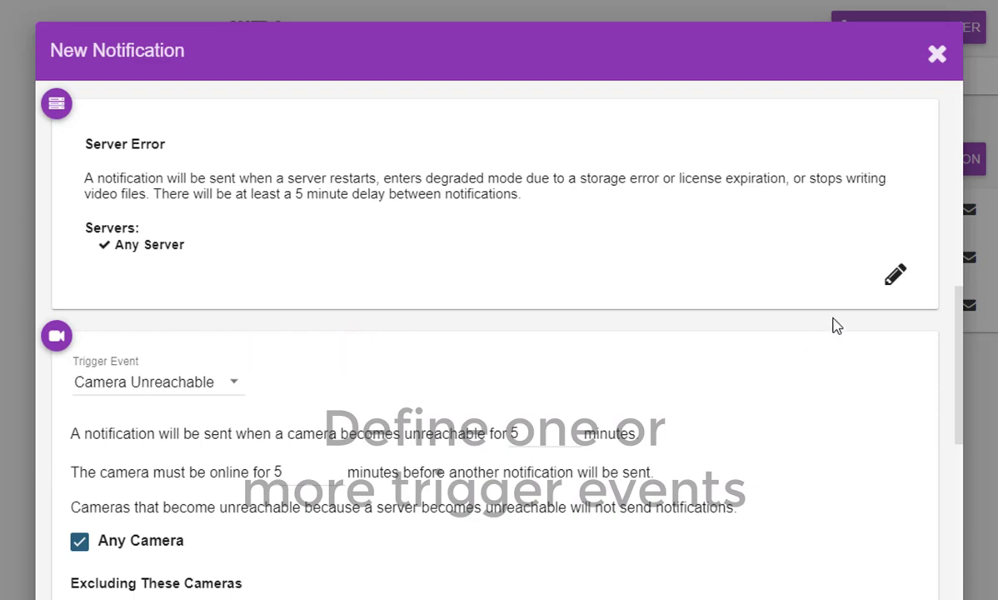
scroll(962, 333, "down", 3)
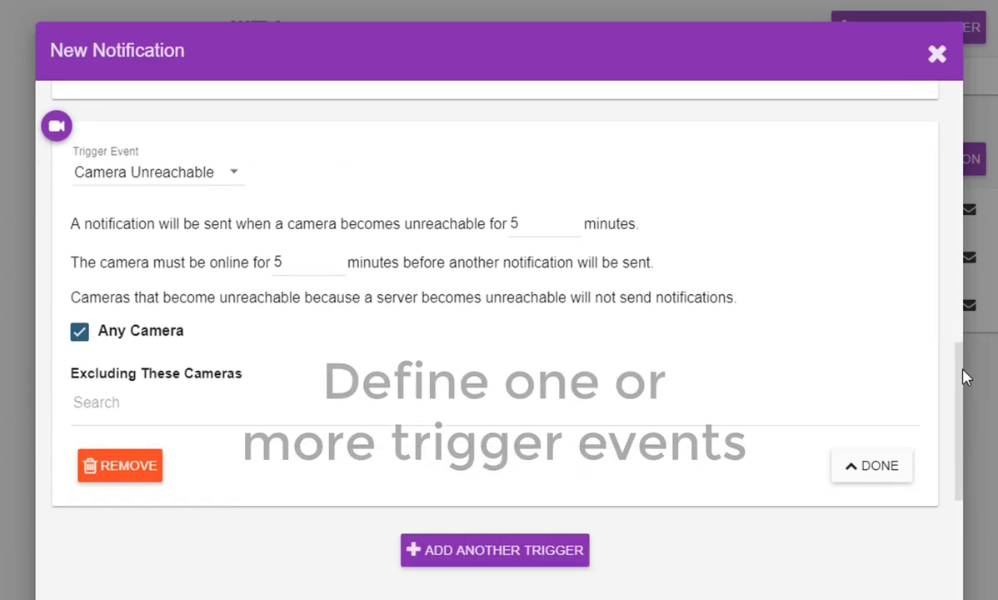
- Switch the new trigger to I/O Error with 10 minutes between notifications and finish it
left_click(235, 162)
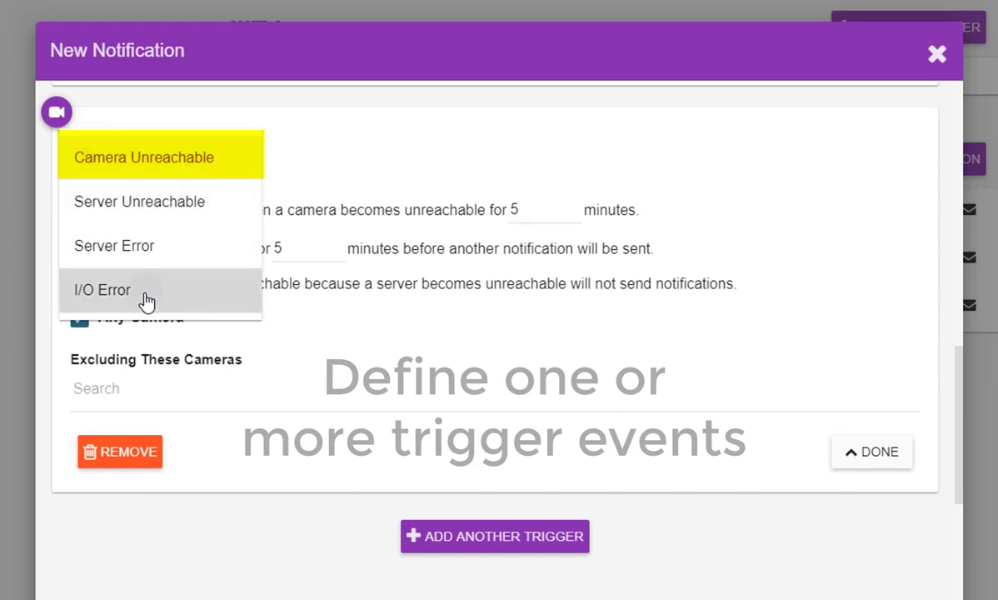
left_click(145, 298)
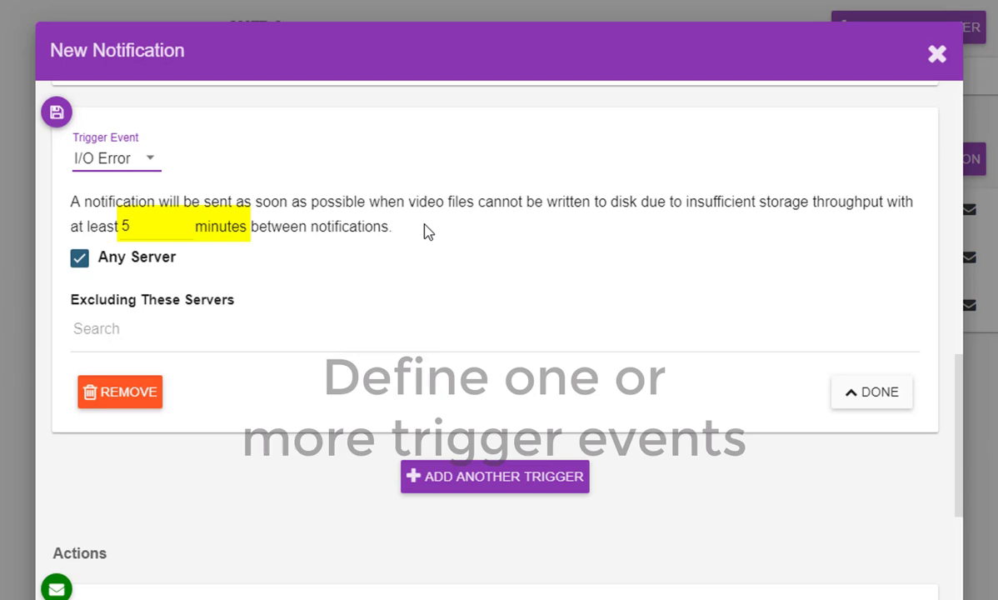
double_click(127, 223)
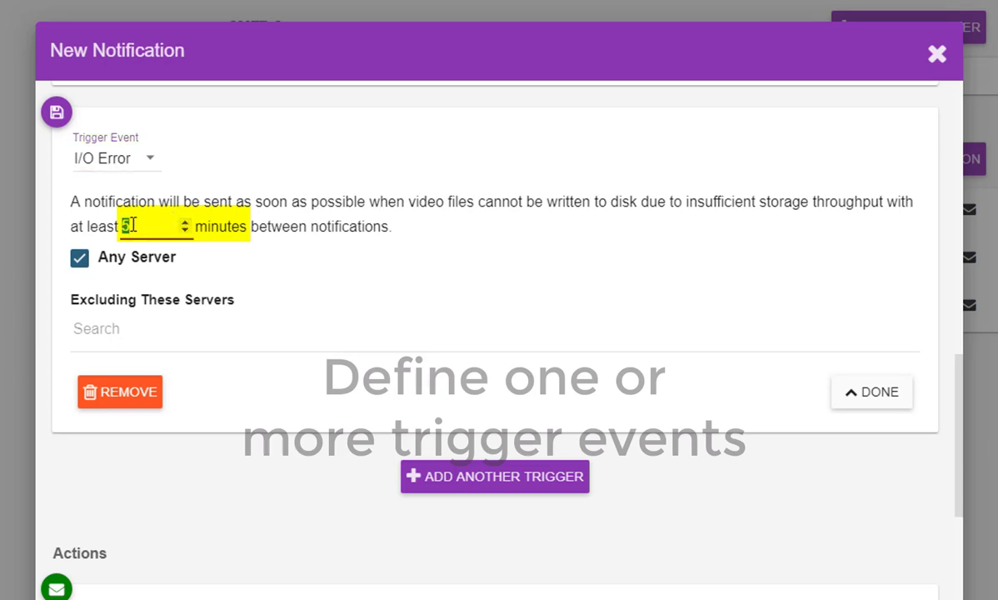
type("10")
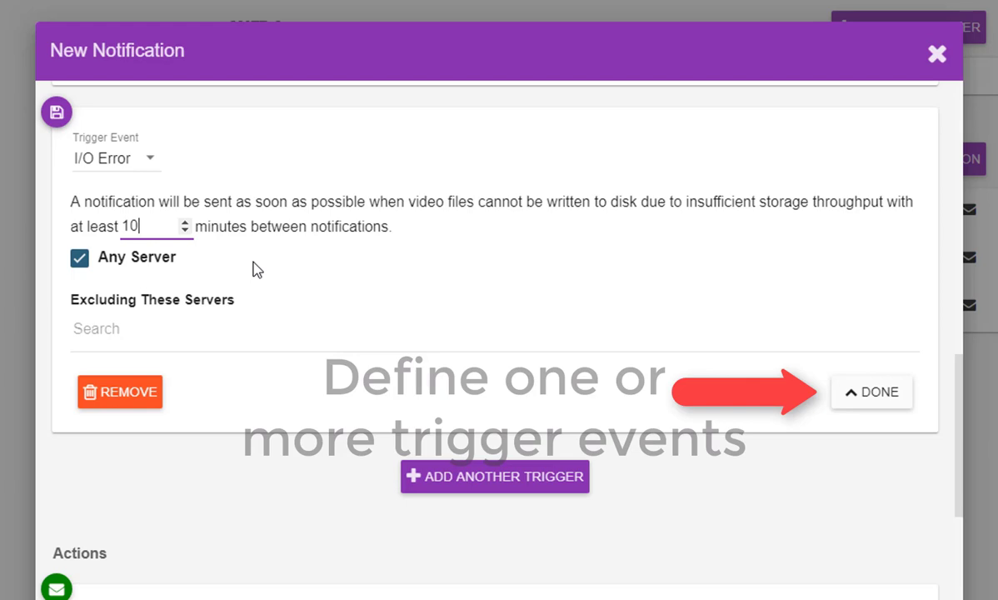
left_click(876, 398)
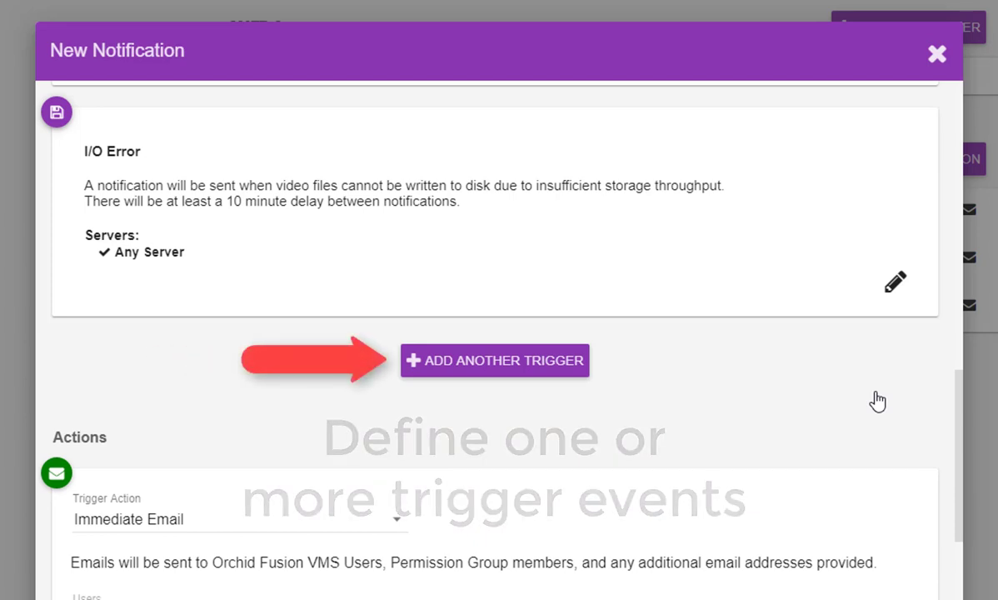
- Scroll to the Actions section and bring up the Trigger Action email type list
scroll(806, 345, "down", 1)
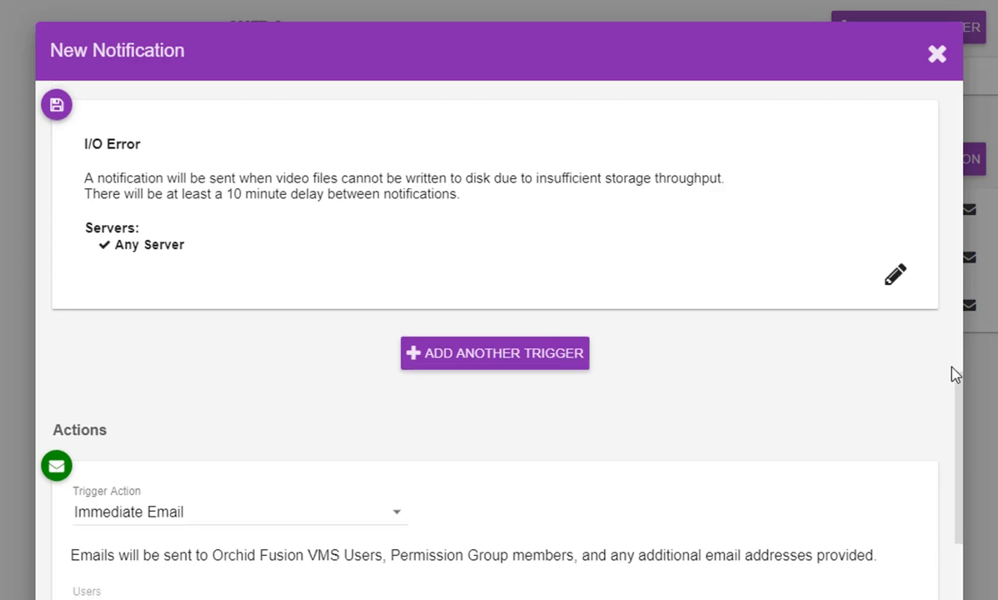
scroll(962, 391, "down", 1)
left_click_drag(968, 411, 985, 484)
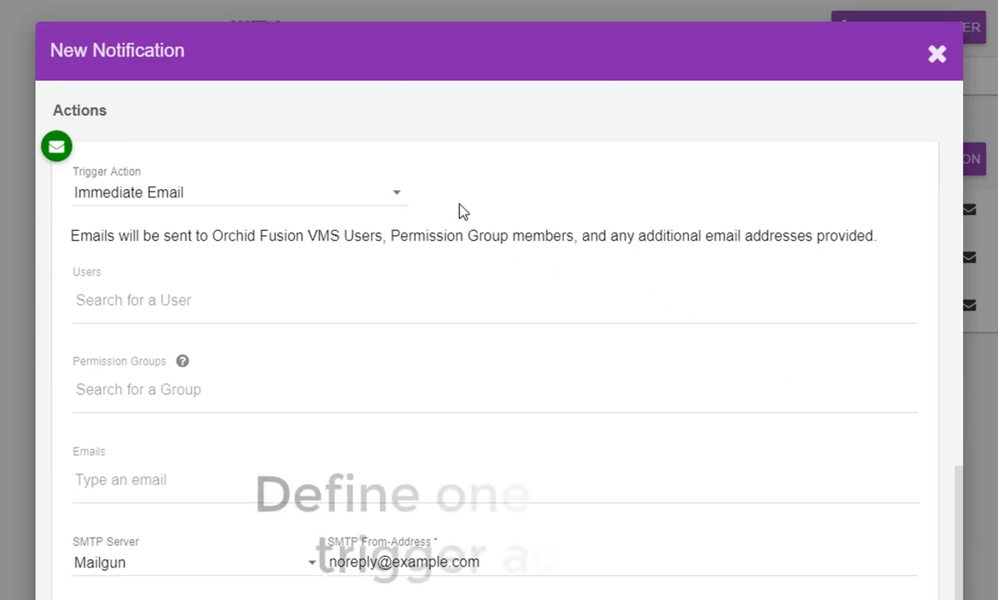
left_click(400, 196)
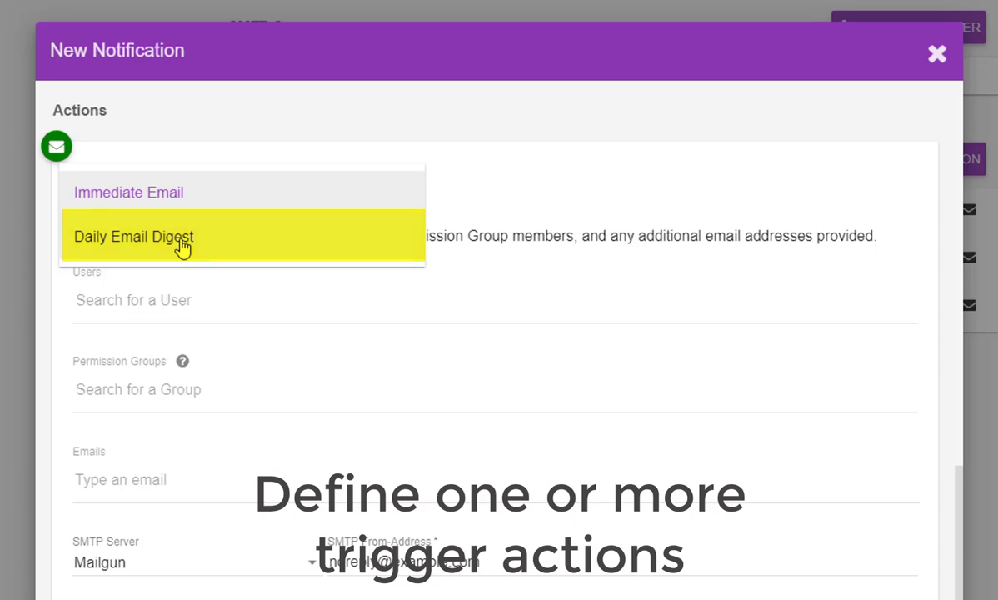
- Choose Daily Email Digest as the action and set Send Digest At to 17:00 EDT
left_click(182, 245)
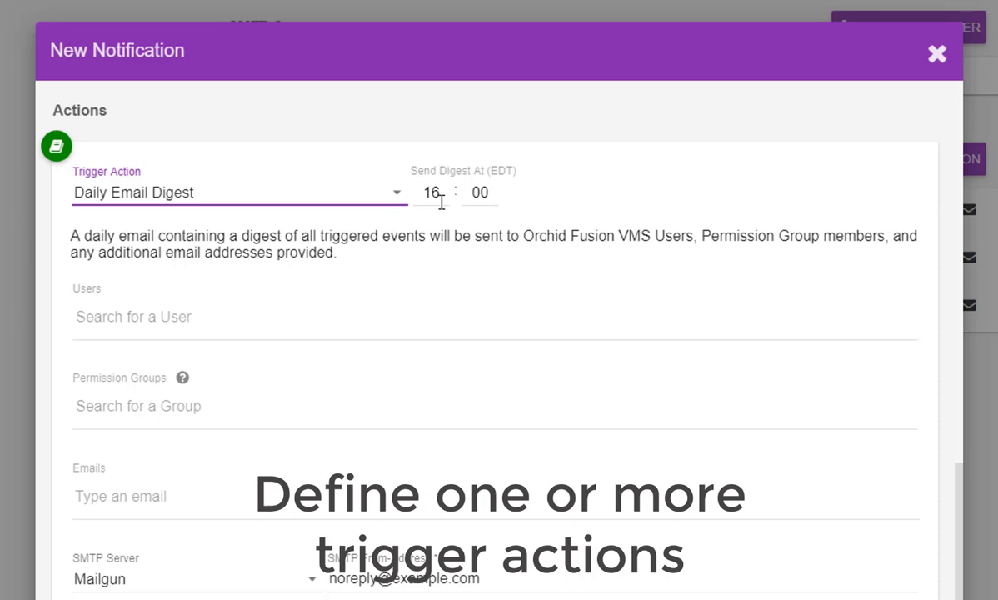
left_click_drag(441, 193, 407, 192)
type("17")
key("Tab")
left_click(588, 191)
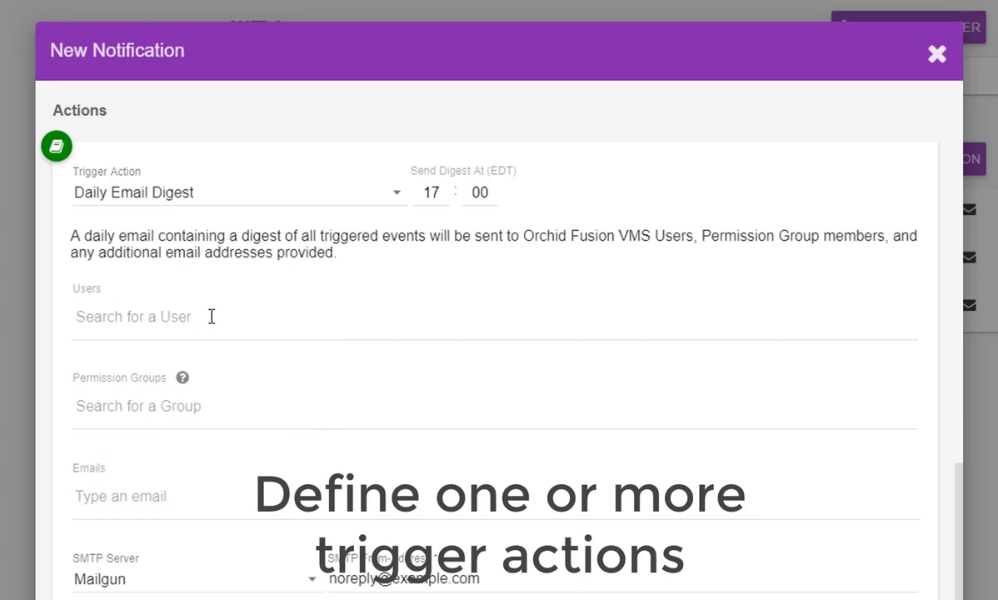
left_click(176, 316)
left_click_drag(252, 340, 258, 350)
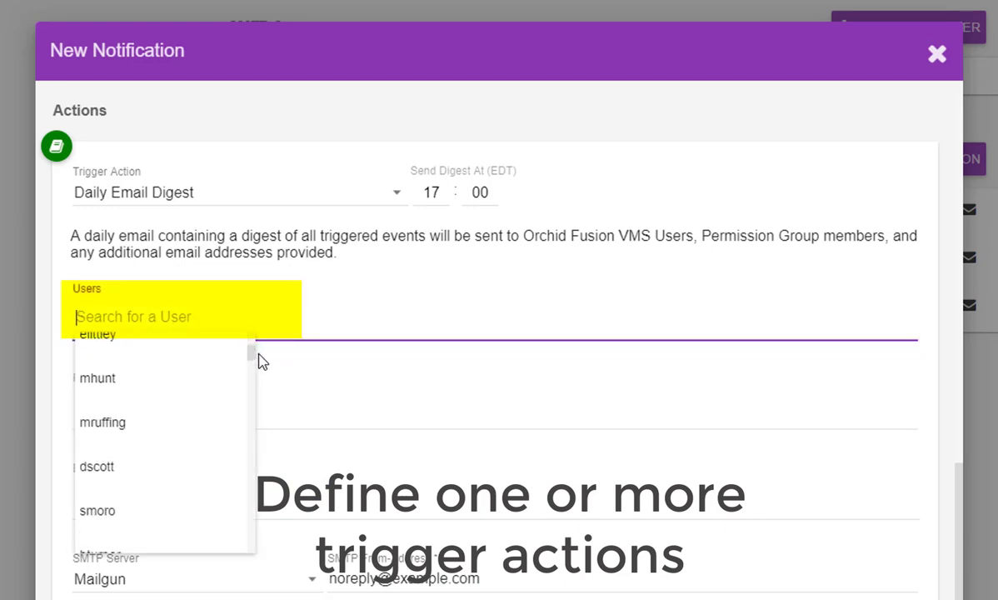
- Pick a user from the Users list and enter an extra recipient e-mail address for the digest
left_click(113, 380)
left_click(351, 305)
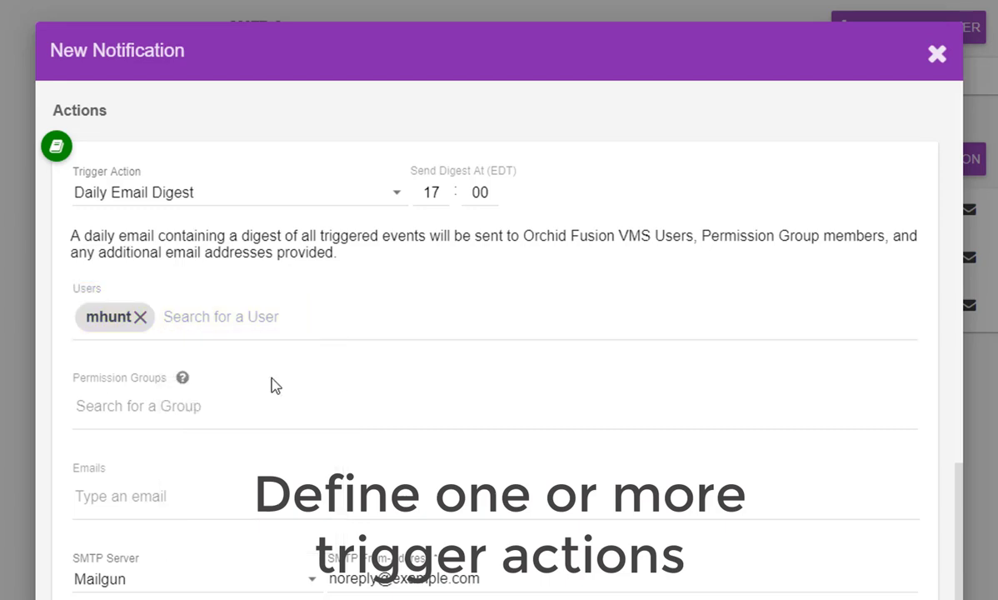
left_click(191, 406)
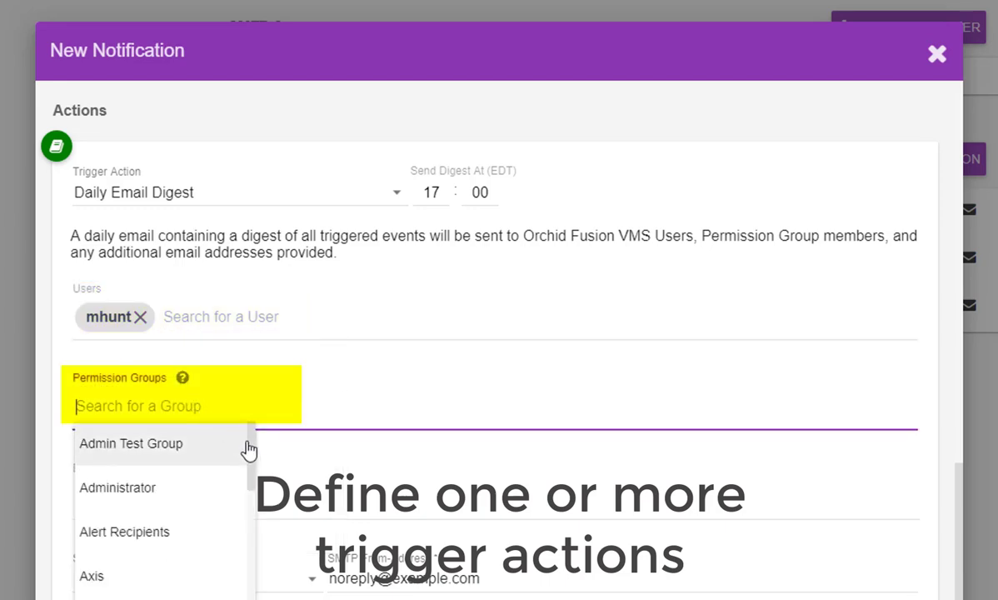
left_click_drag(251, 452, 259, 404)
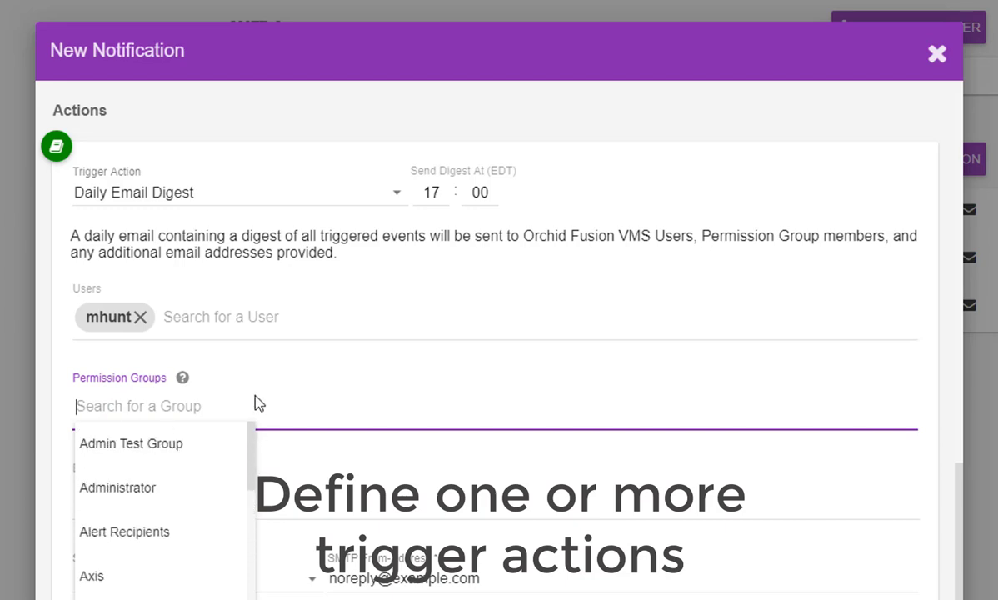
left_click(278, 392)
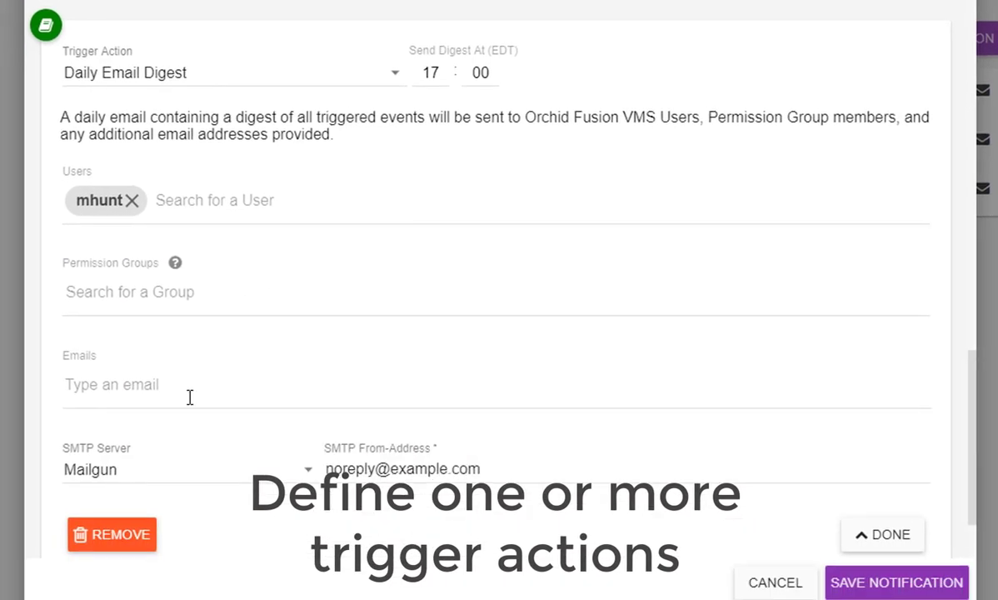
left_click(62, 361)
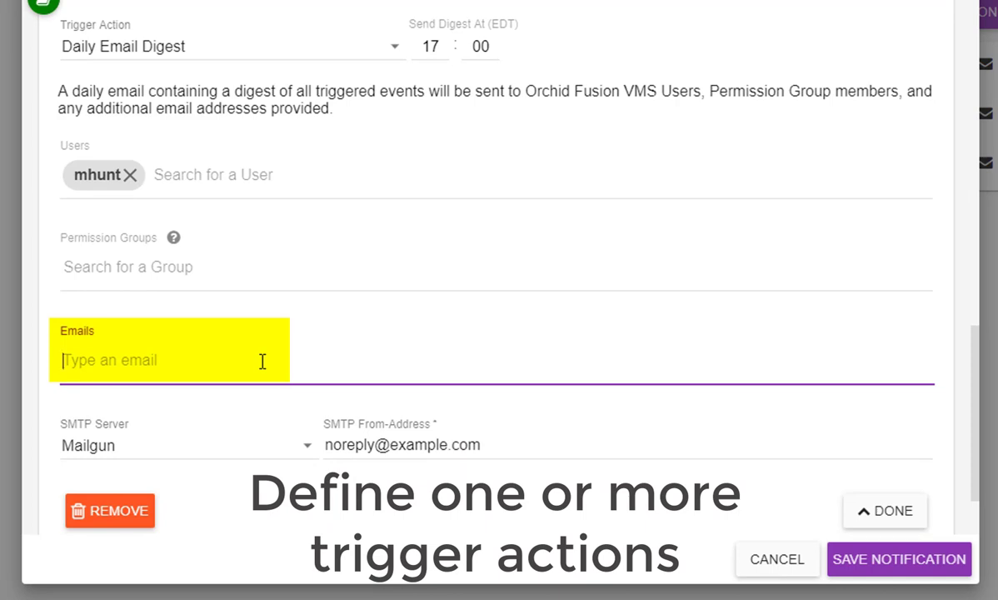
type("rec")
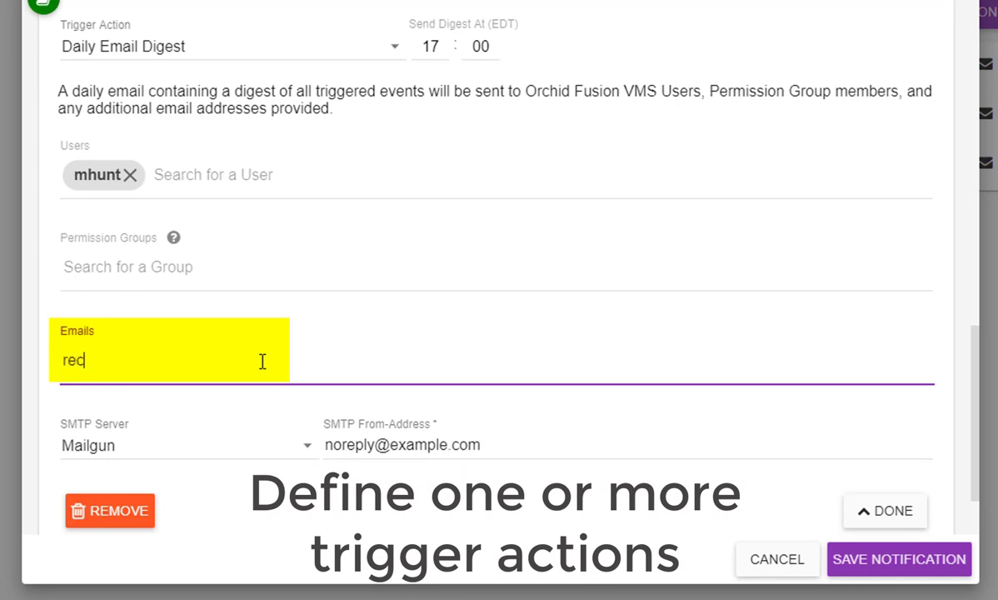
type("ipient@service.com")
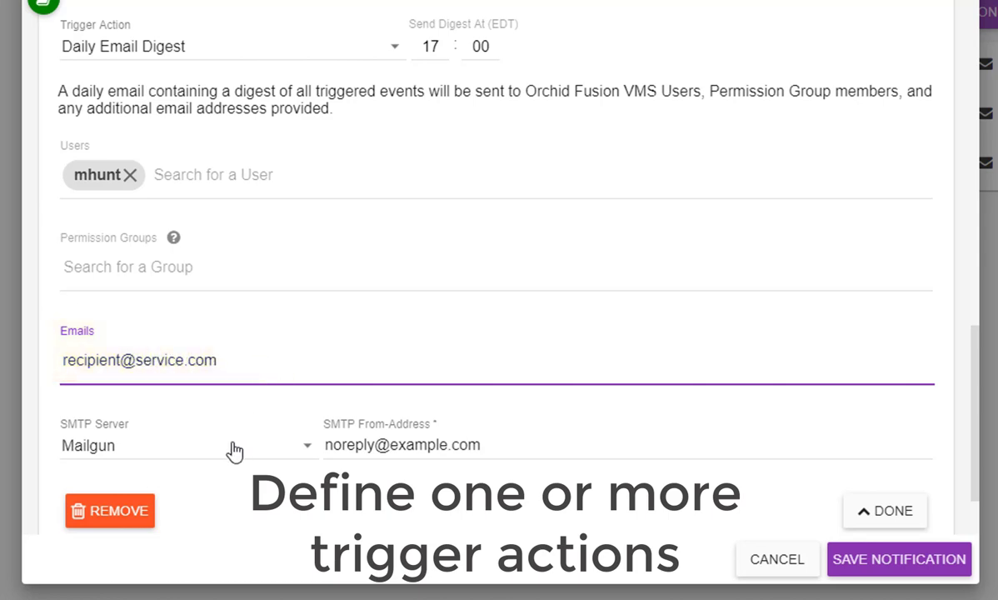
key("Tab")
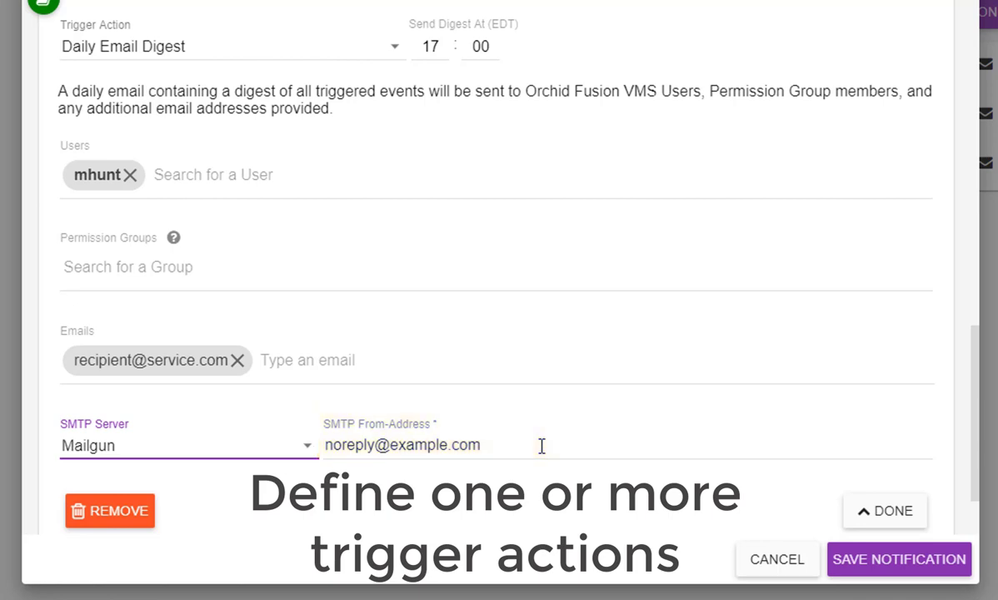
- Complete the Daily Email Digest action and save the Sample All Notifications notification
left_click(896, 515)
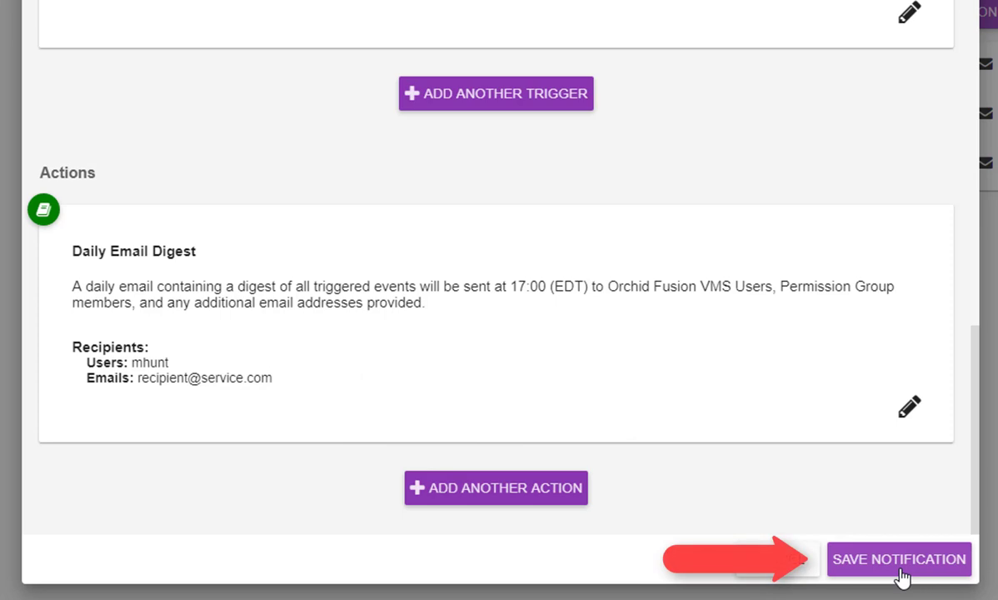
left_click(894, 558)
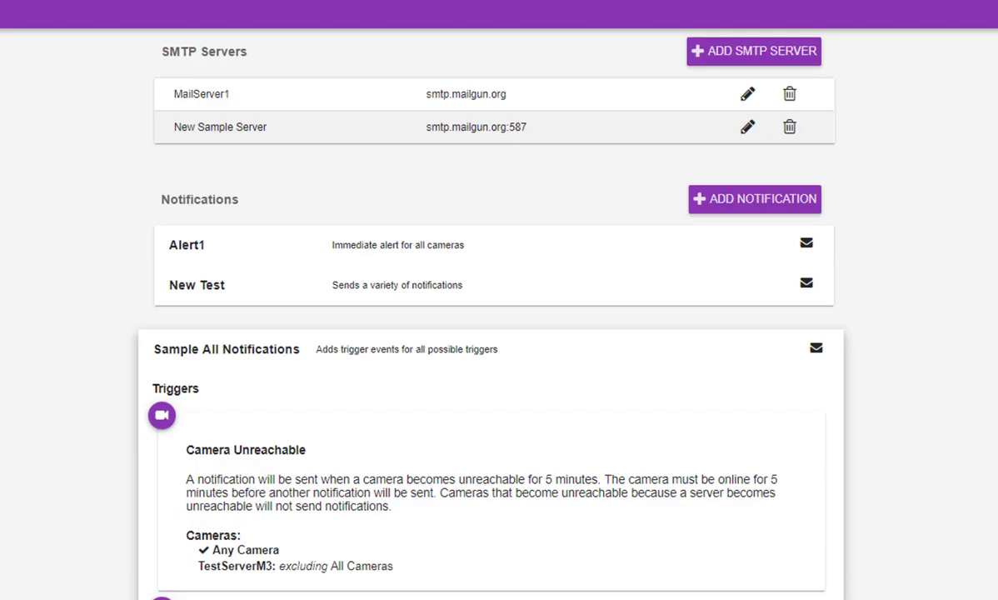
- Review the expanded Sample All Notifications entry's camera, server and I/O triggers and daily email digest action
scroll(491, 334, "down", 2)
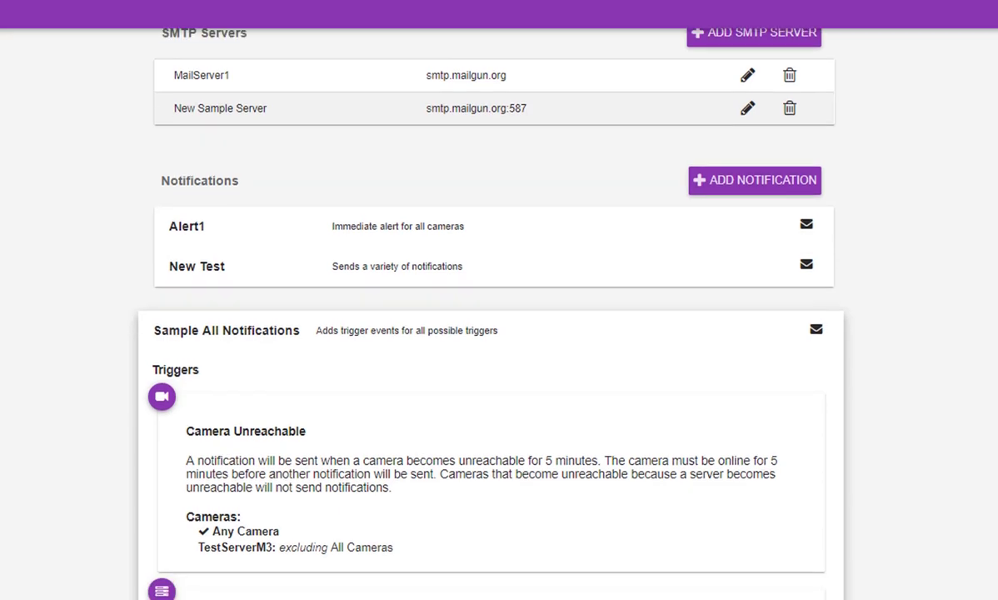
scroll(490, 334, "down", 3)
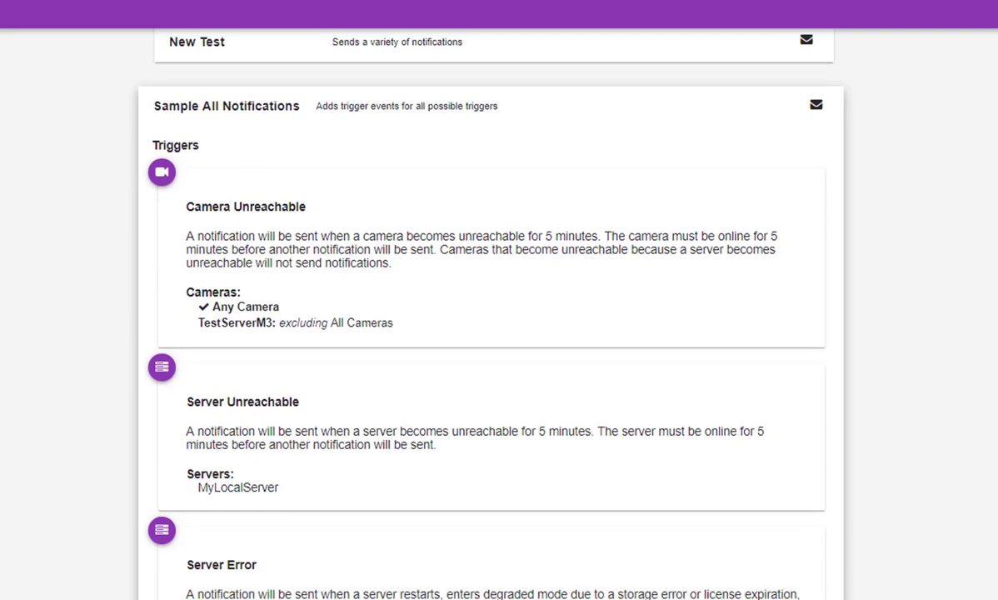
scroll(490, 333, "down", 4)
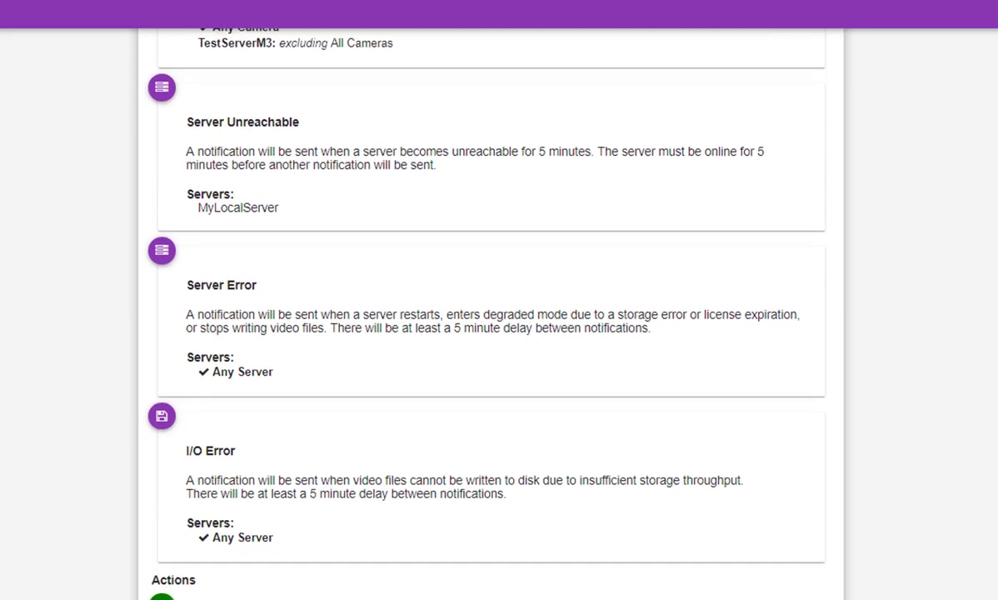
scroll(490, 334, "down", 1)
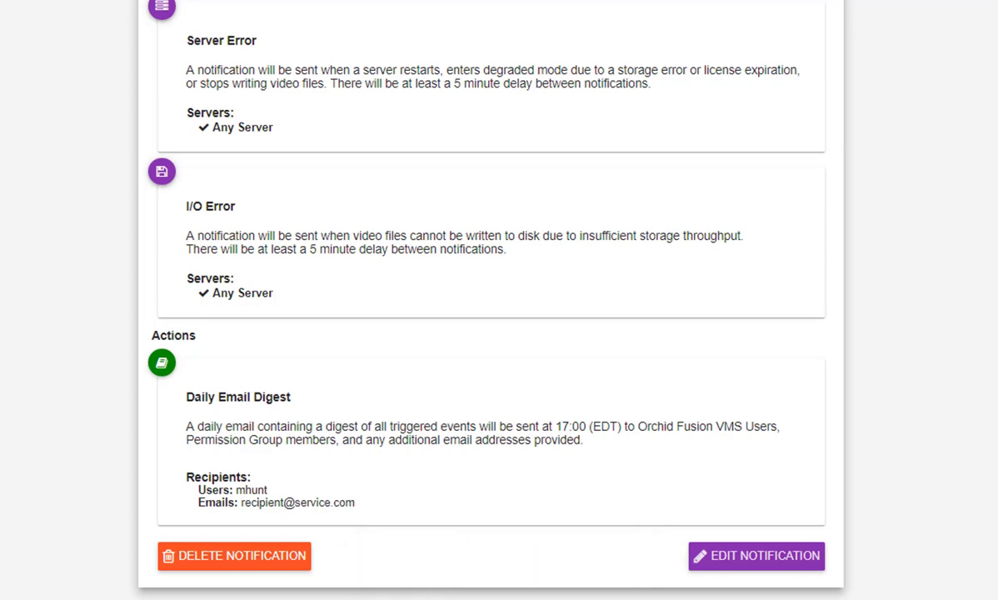
- Collapse Sample All Notifications back into the list of six notifications
scroll(491, 300, "up", 1)
scroll(490, 300, "up", 5)
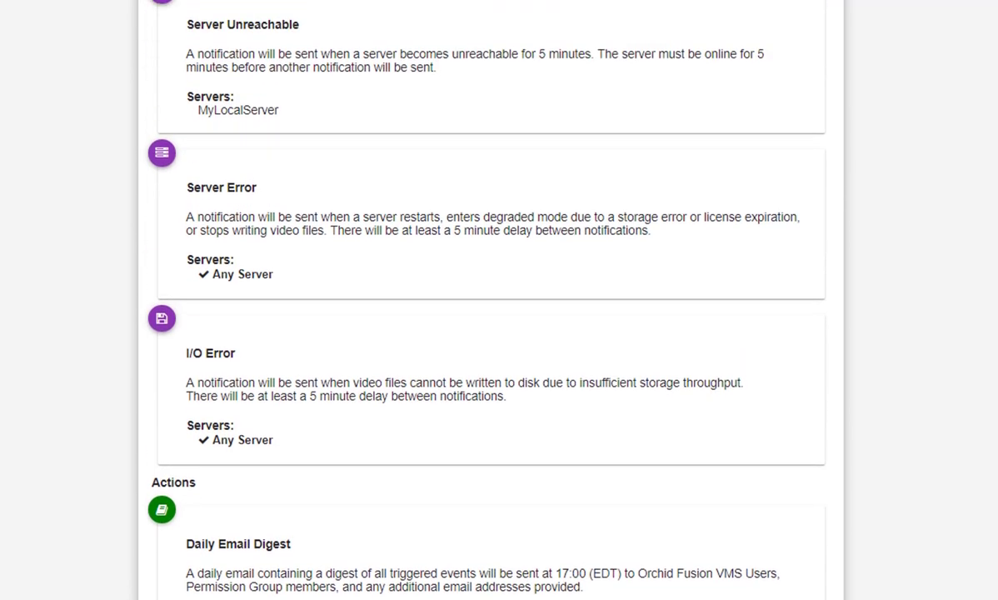
scroll(491, 300, "up", 4)
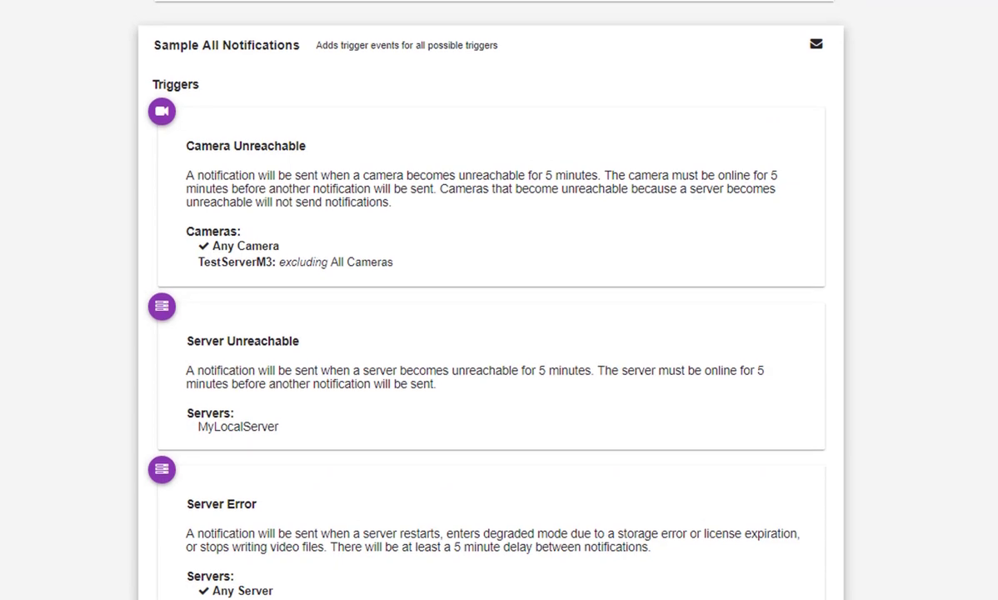
left_click(659, 51)
scroll(813, 140, "up", 1)
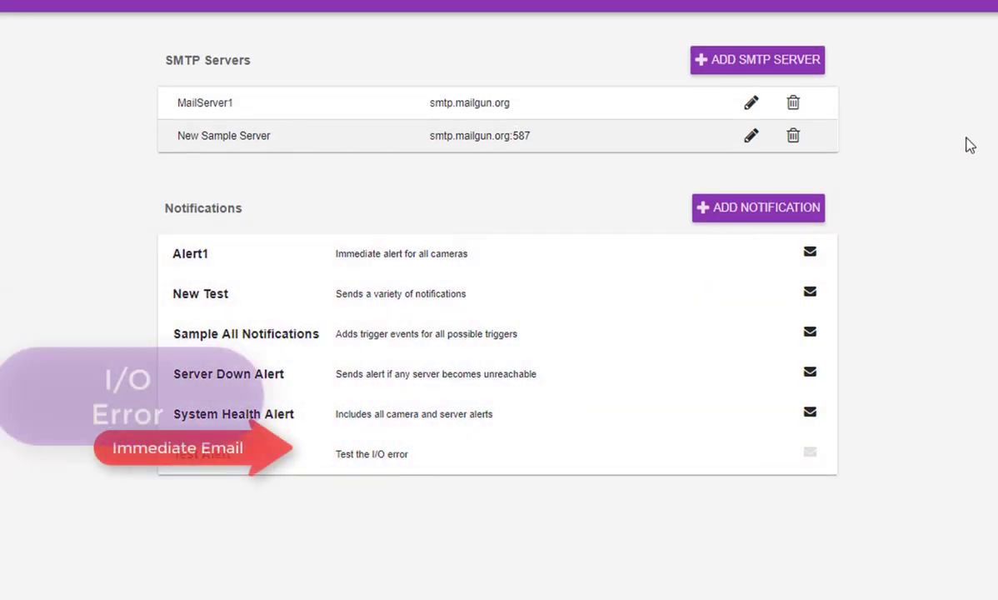